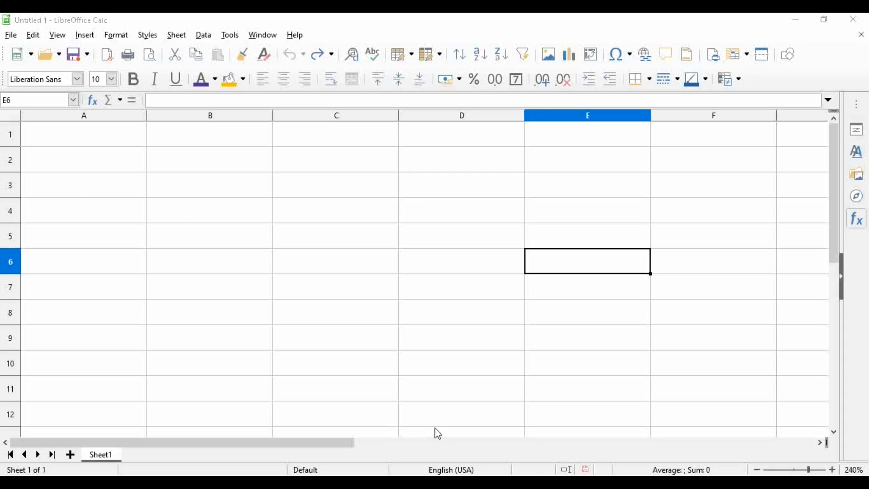
- Open the Windows Magnifier, enlarge the screen view and minimize the Magnifier window
key("super+plus")
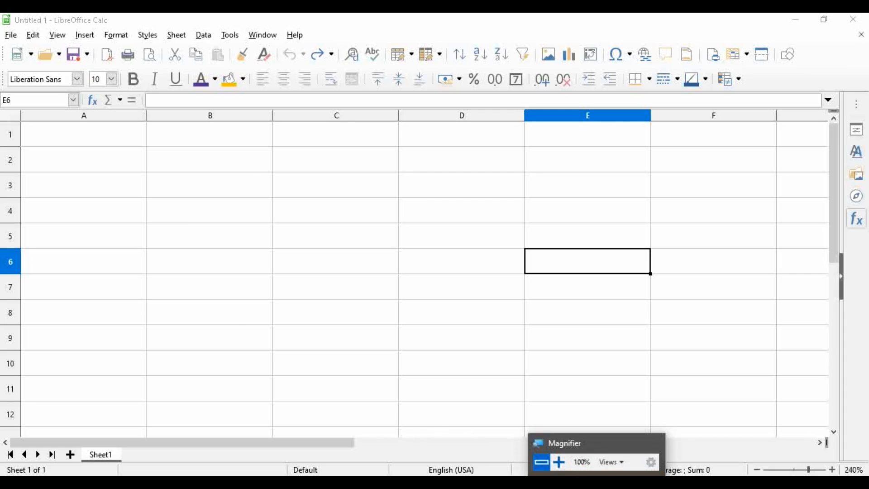
left_click(560, 465)
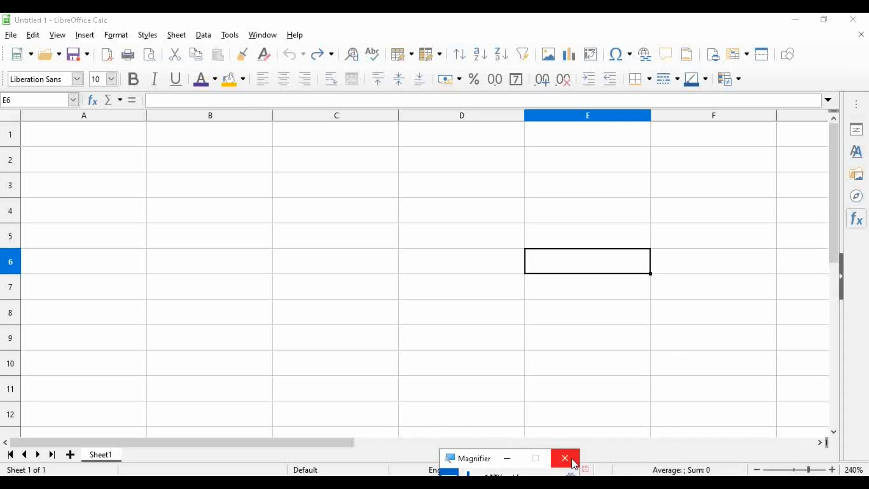
left_click(516, 461)
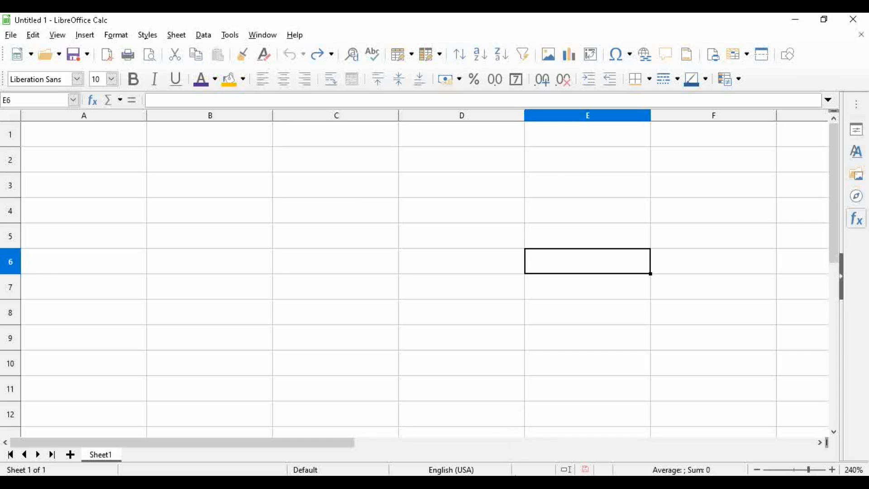
left_click(527, 482)
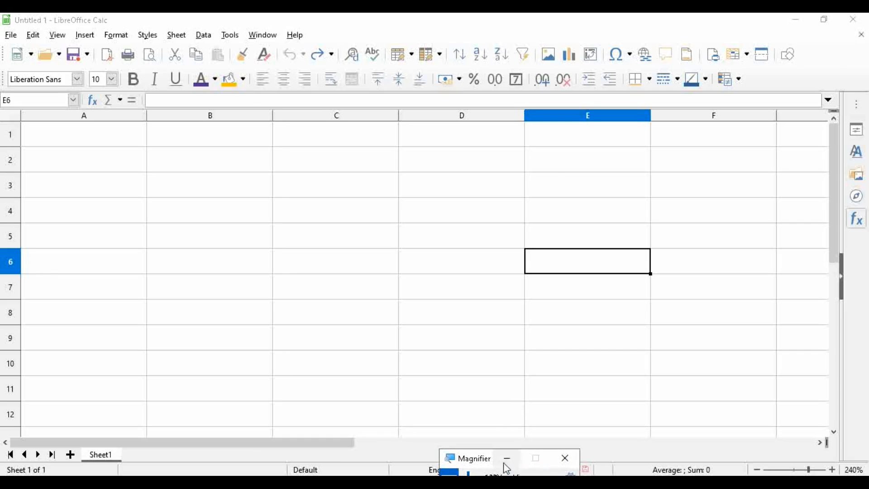
left_click(468, 475)
left_click(502, 460)
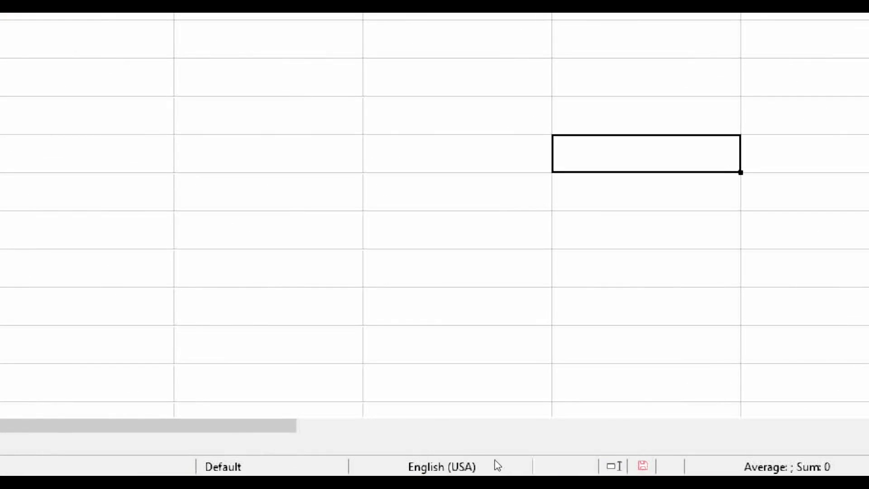
- Merge and center the cell range B2:E4
mouse_move(193, 140)
left_mouse_down()
mouse_move(258, 164)
mouse_move(581, 202)
mouse_move(462, 190)
left_mouse_up()
left_click(157, 182)
left_click_drag(227, 161, 498, 196)
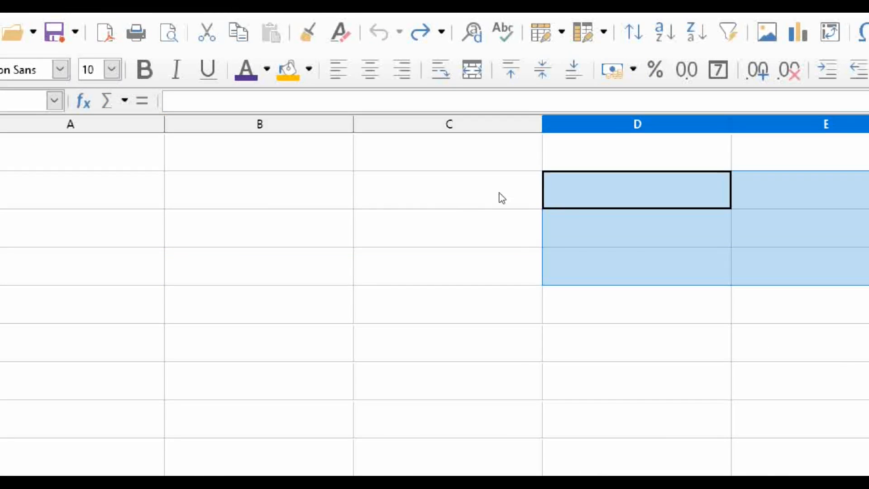
left_click(256, 199)
left_click_drag(183, 161, 526, 202)
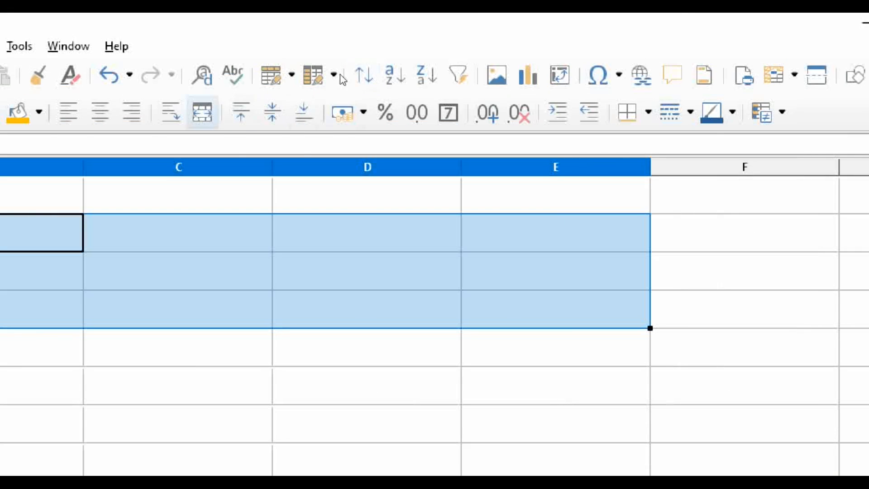
left_click(202, 111)
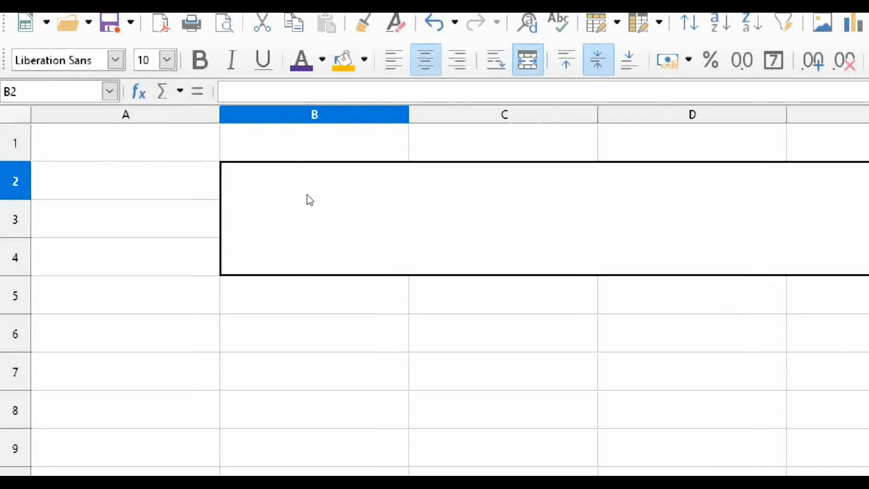
- Enter the title Marksheet in the merged cell B2
type("M")
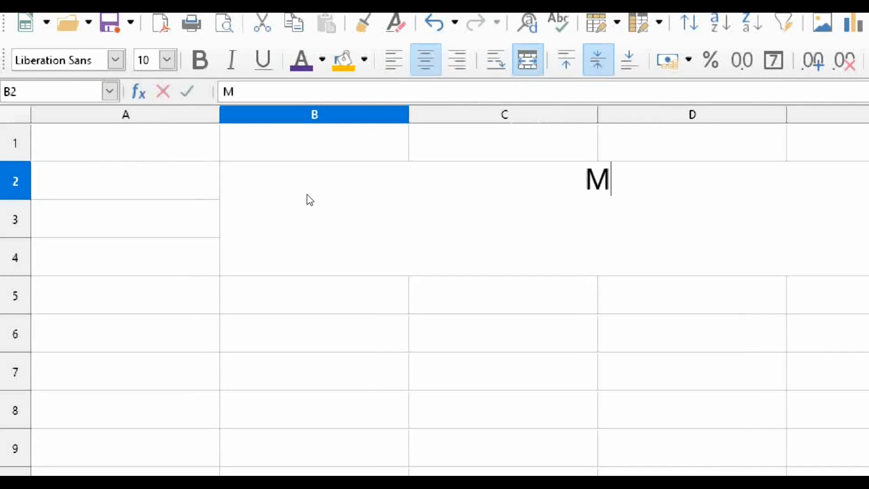
type("arkshee")
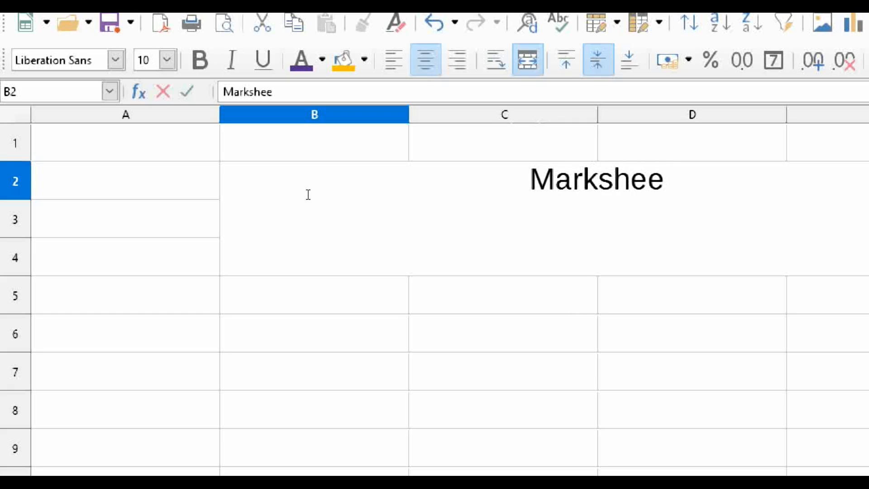
type("t")
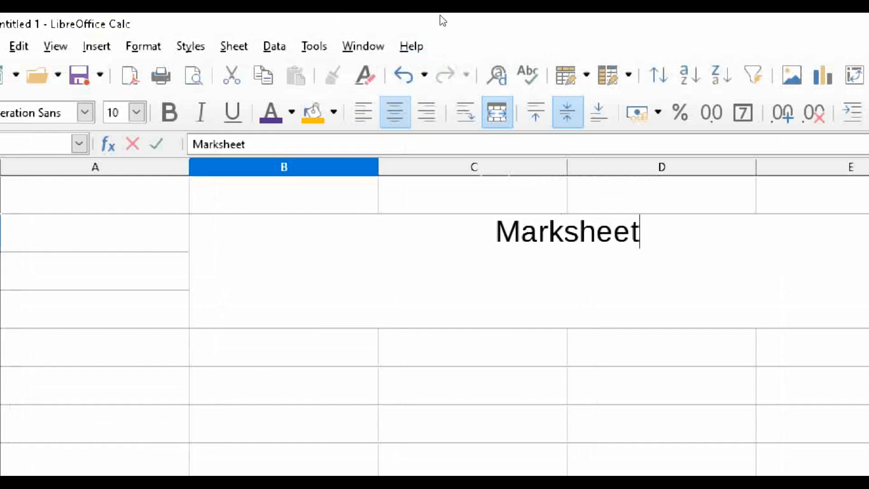
left_click(427, 457)
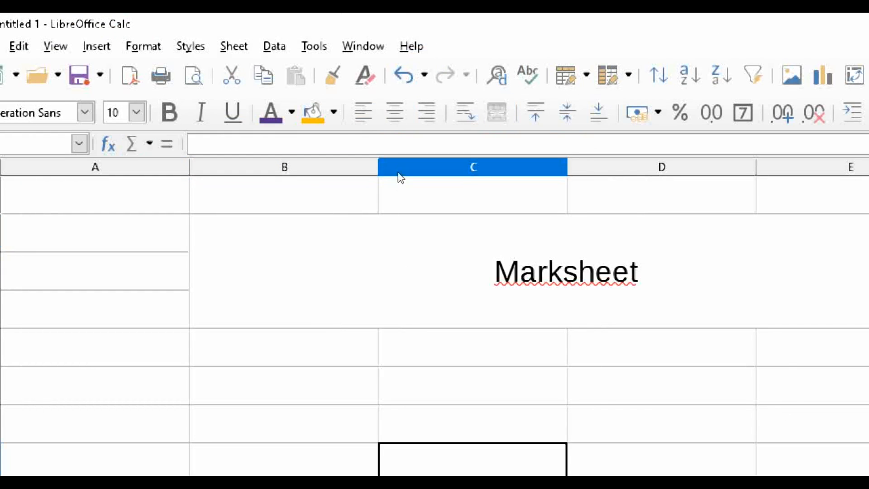
- Format the Marksheet title in bold Liberation Serif at 13 pt
left_click(380, 254)
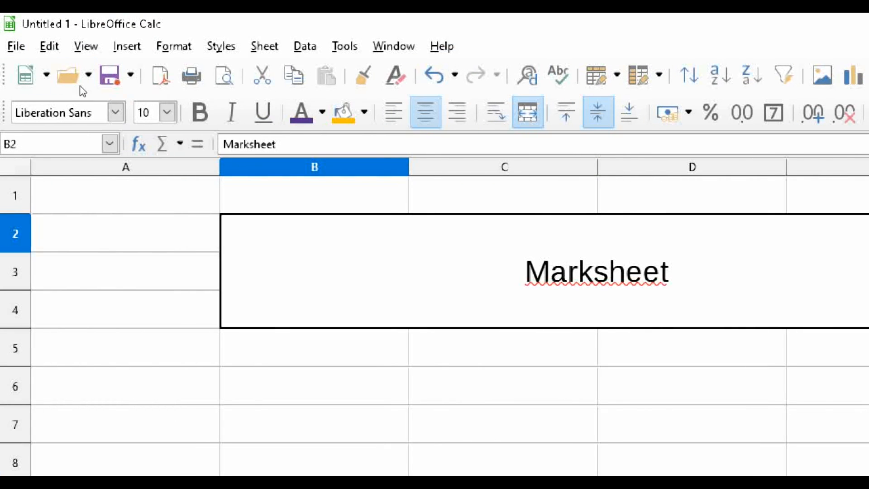
left_click(116, 113)
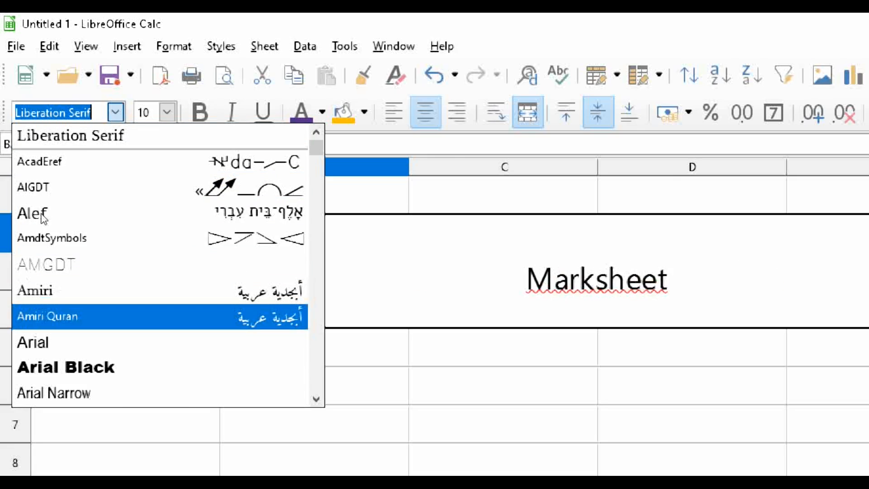
left_click(110, 136)
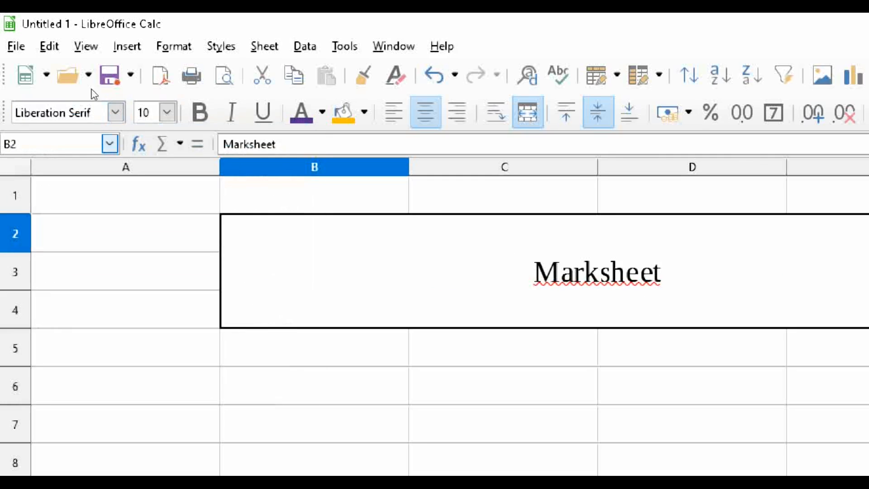
left_click(167, 112)
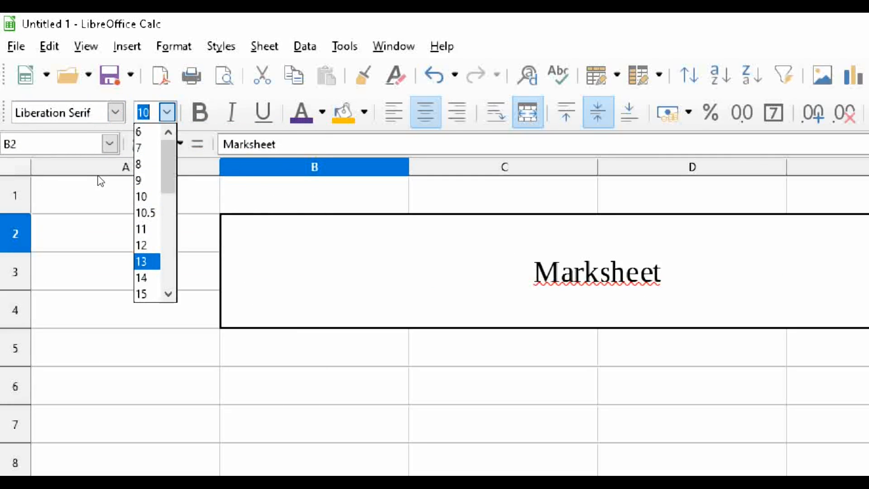
left_click(145, 261)
left_click(199, 112)
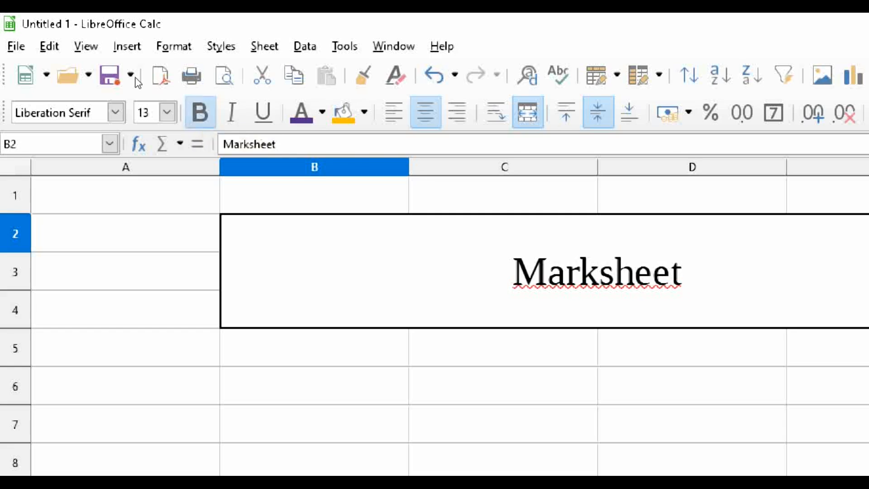
- Color the Marksheet title text purple and fill its merged cell with a yellow background
left_click(301, 112)
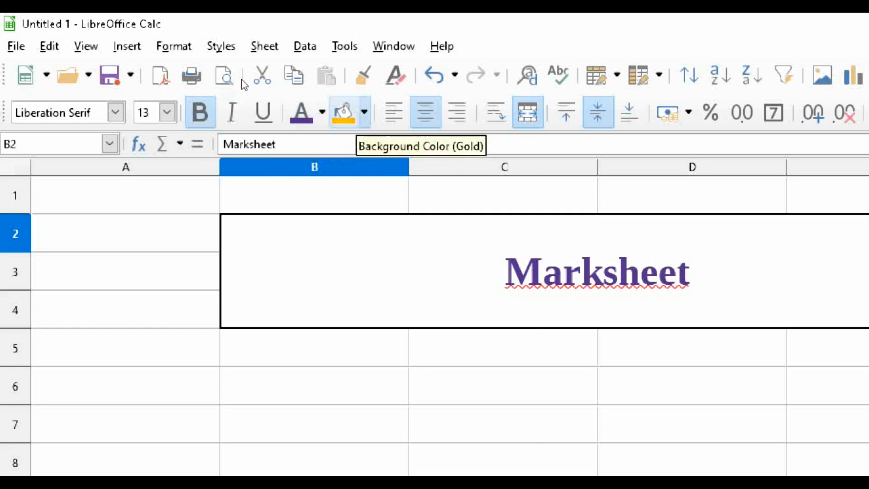
left_click(364, 112)
left_click(342, 246)
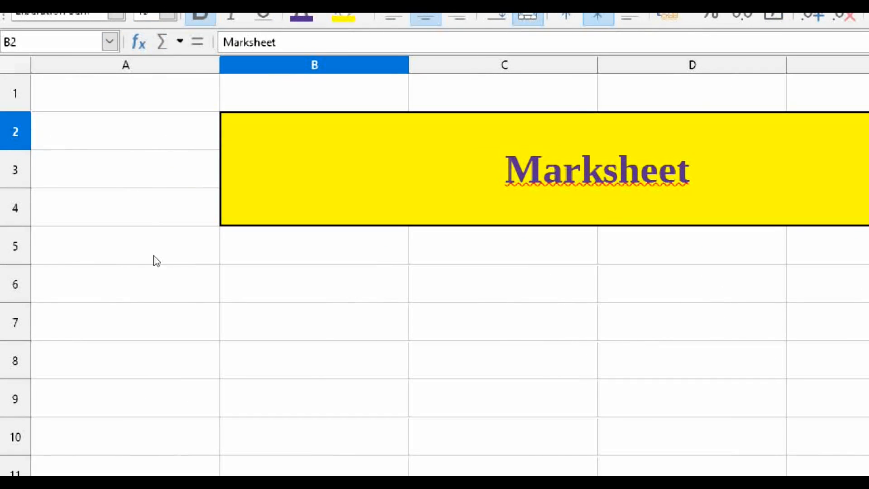
- Enter the column headers Roll no in cell B6 and name in cell C6
left_click(263, 377)
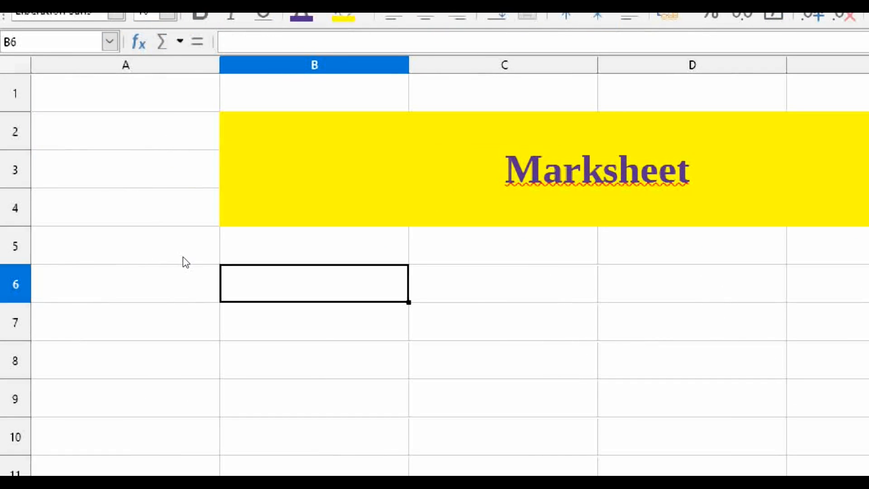
type("Ro ")
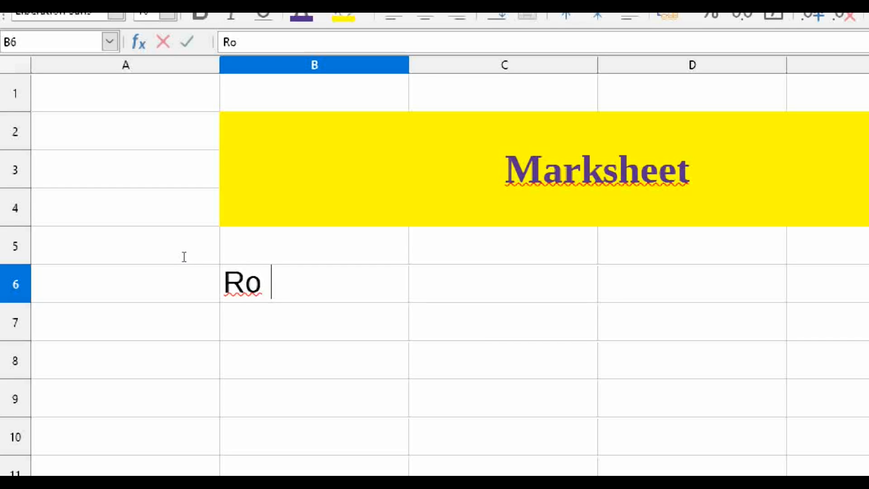
type("ll no")
key("Tab")
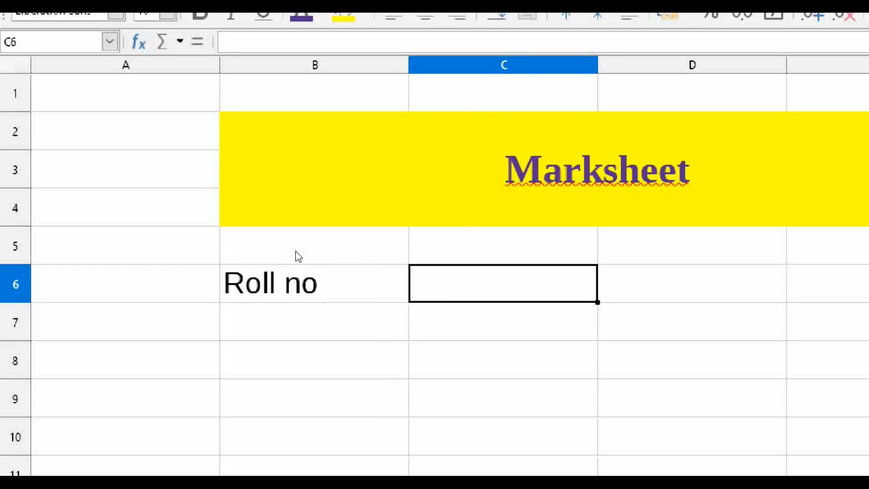
type("name")
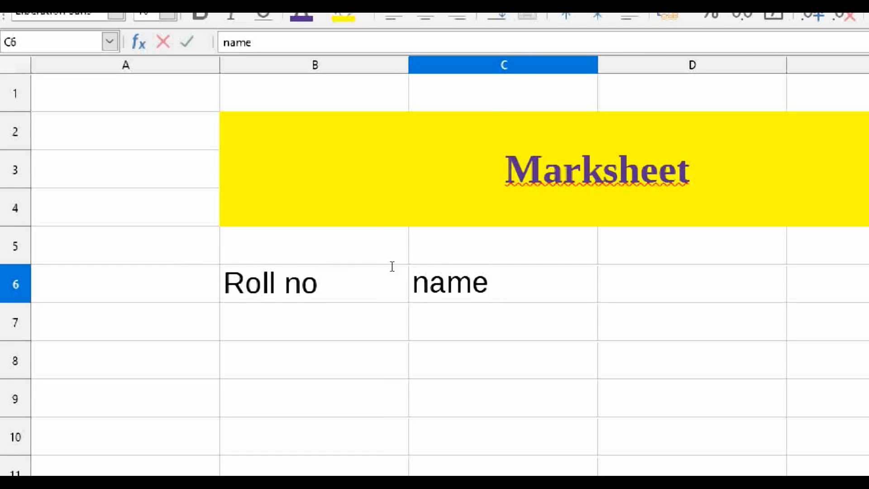
key("Tab")
- Enter the subject headers mar, eng and hindi in cells D6, E6 and F6
type("m")
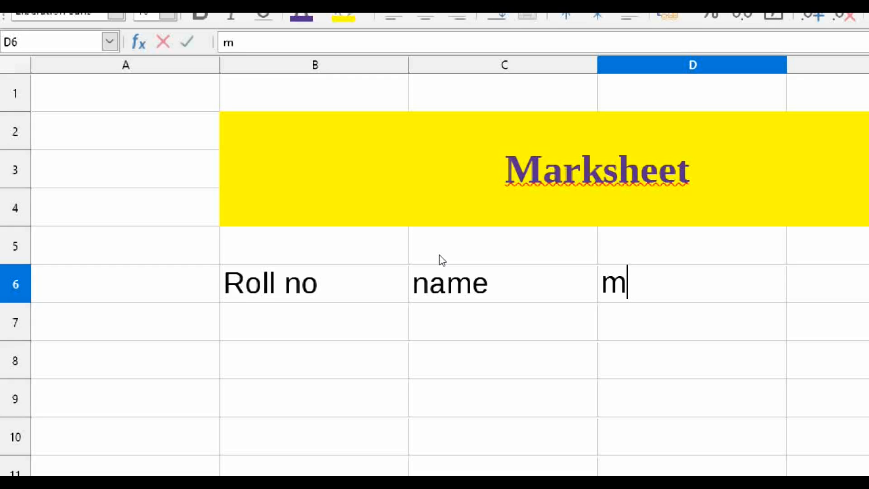
type("ar")
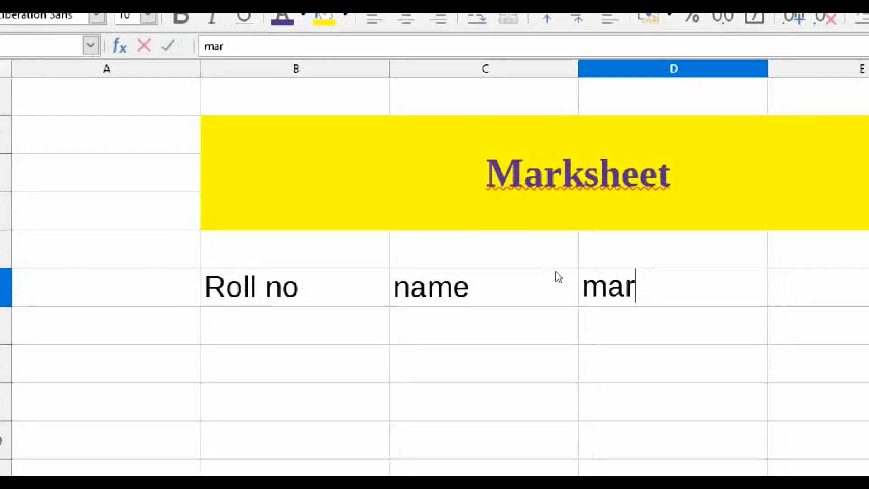
key("Tab")
type("eng")
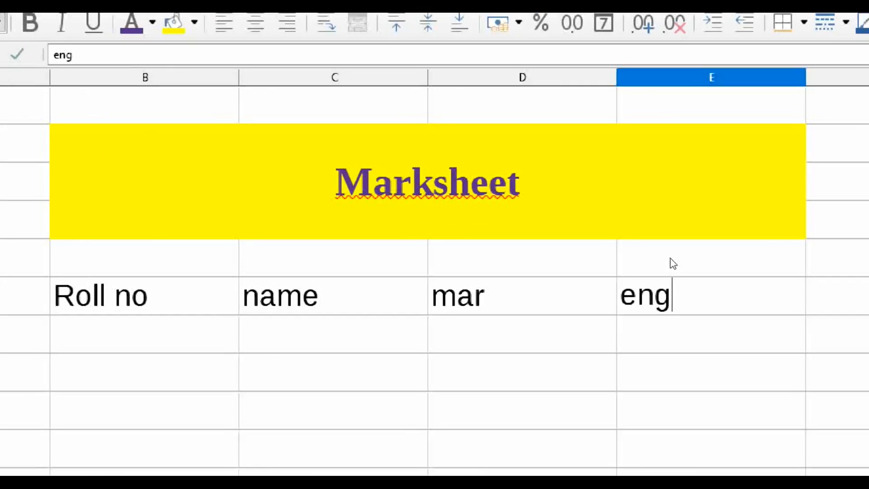
key("Tab")
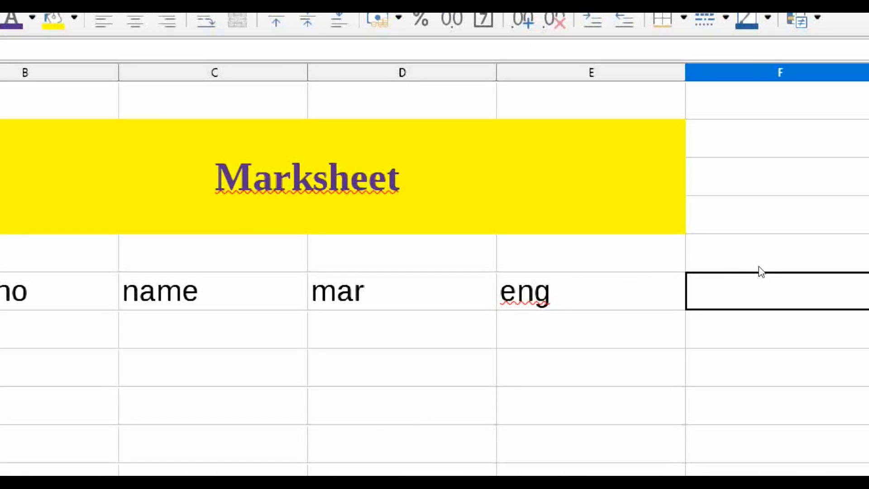
type("hin")
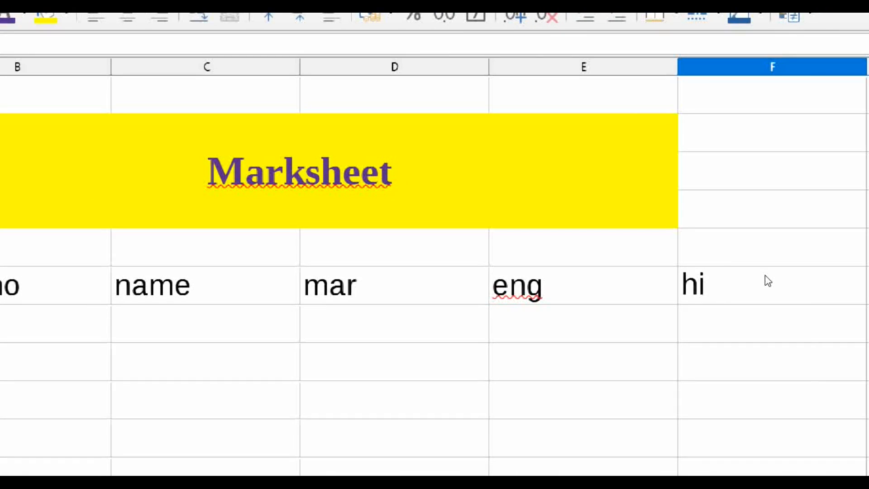
type("d")
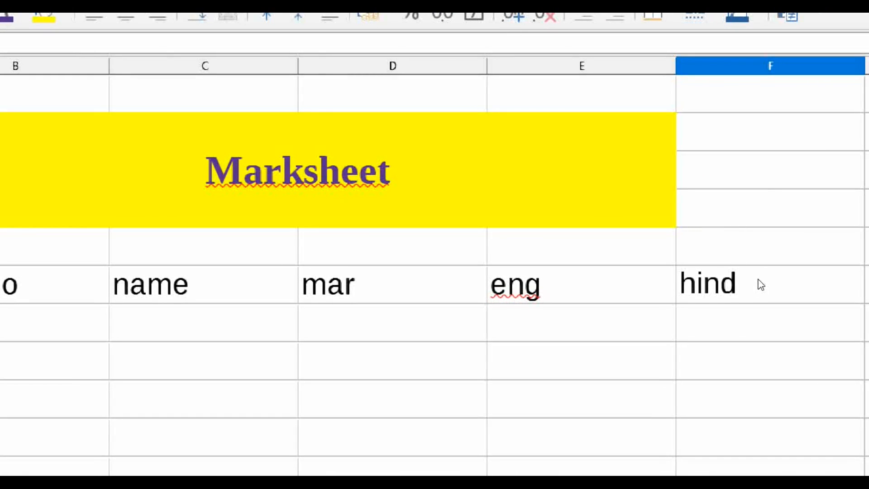
type("i")
- Return the Magnifier view to normal size and minimize the Magnifier window
left_click(659, 471)
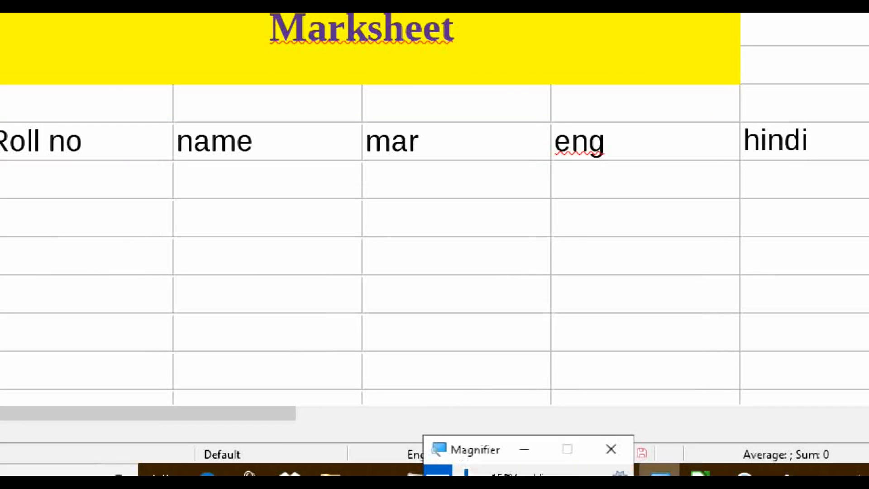
left_click(437, 471)
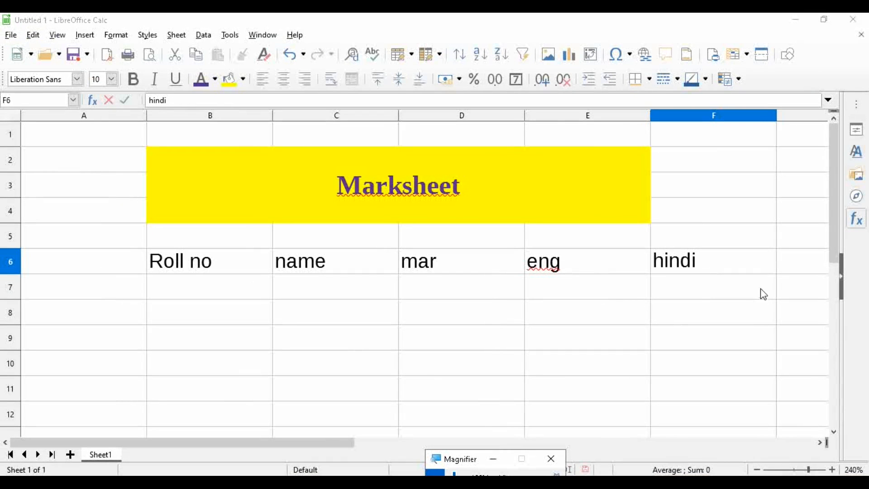
left_click(673, 419)
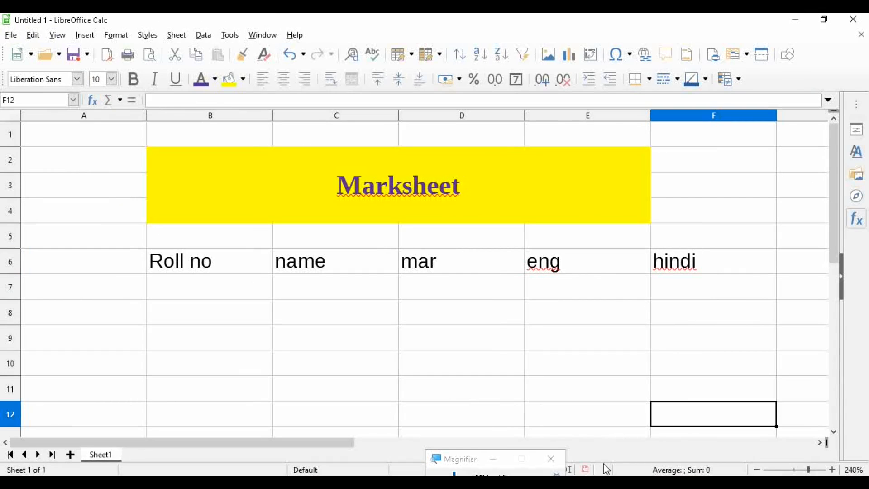
left_click(493, 458)
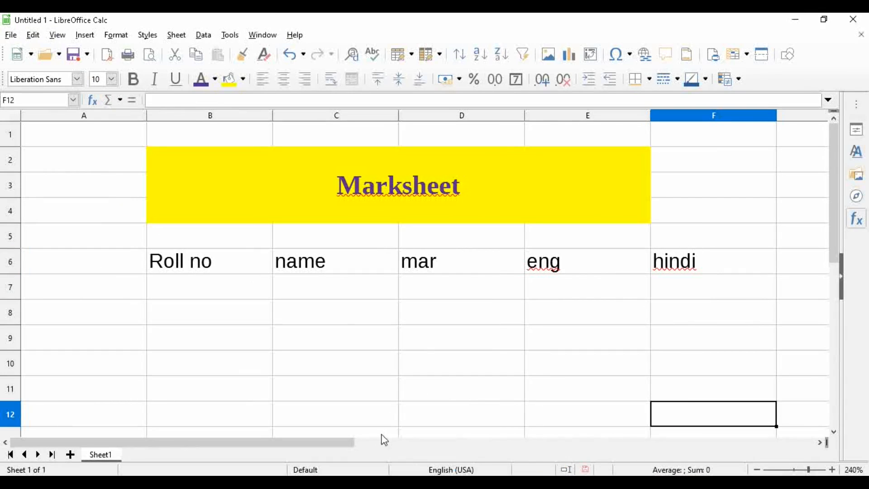
- Enter the column header total in cell G6, next to the hindi header
left_click(357, 446)
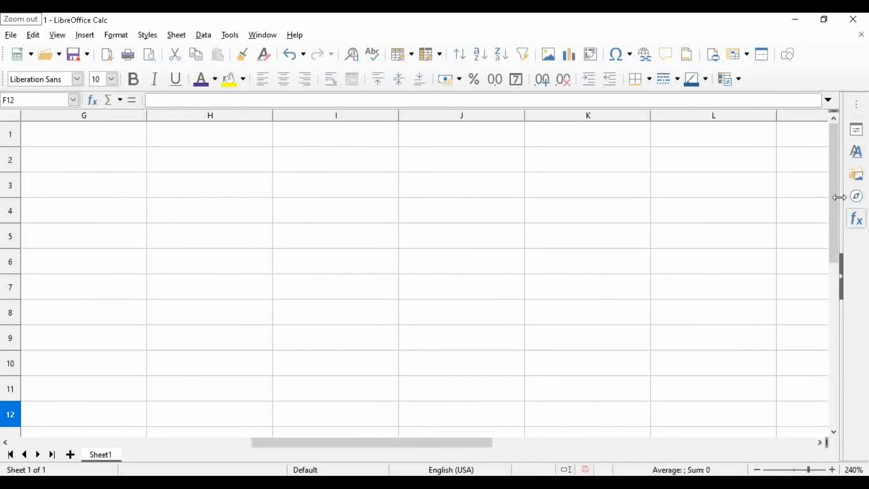
left_click_drag(324, 442, 243, 451)
left_click(443, 268)
type("tota")
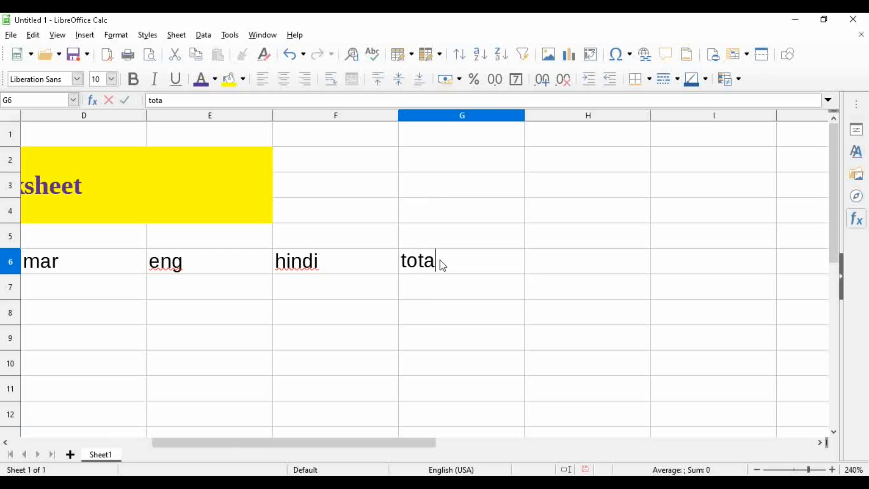
- Enter the column headers min, max and avg in cells H6, I6 and J6
left_click(544, 262)
type("min")
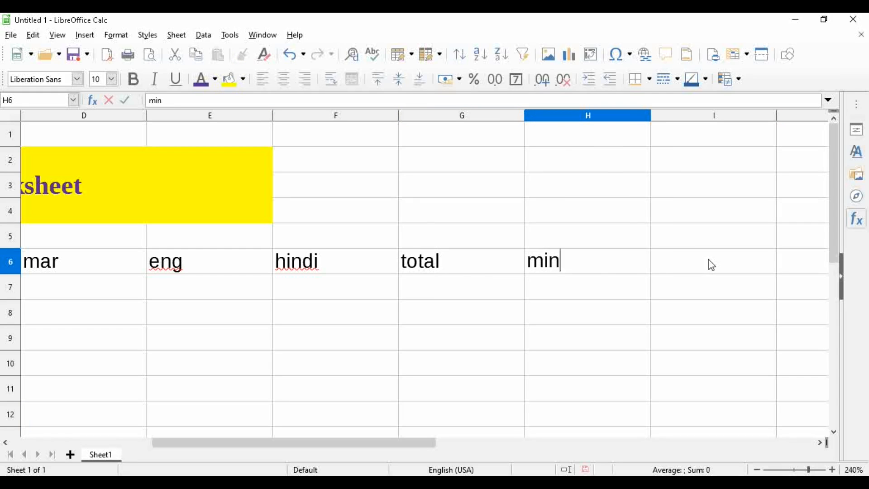
left_click(697, 252)
type("max")
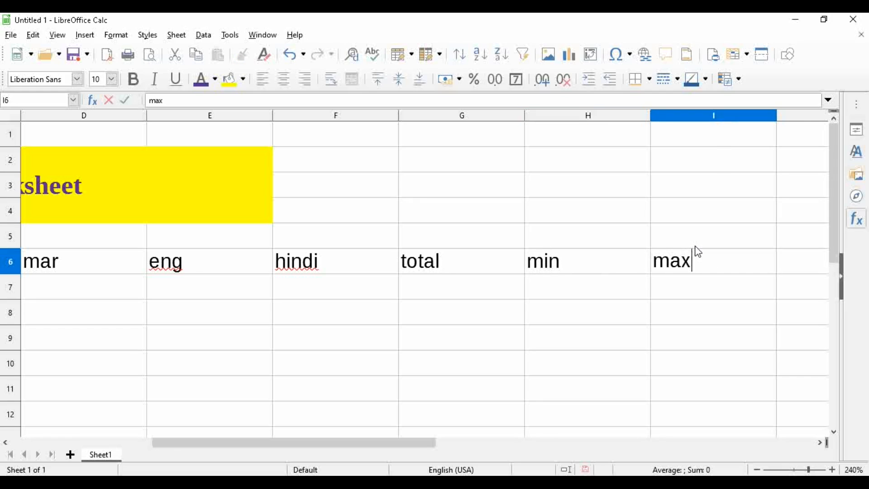
left_click(802, 262)
type("avg")
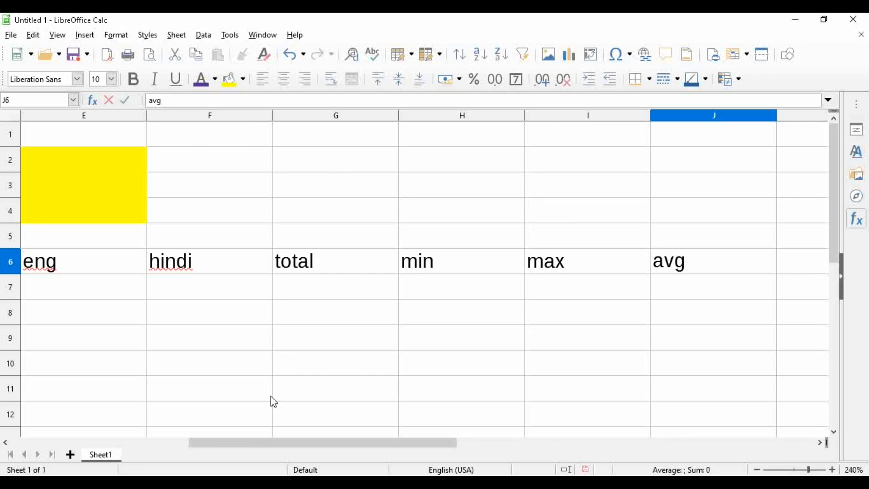
- Enter roll numbers 1 and 2 in cells B7 and B8 and extend the series down to 6 in B12
left_click_drag(190, 445, 14, 441)
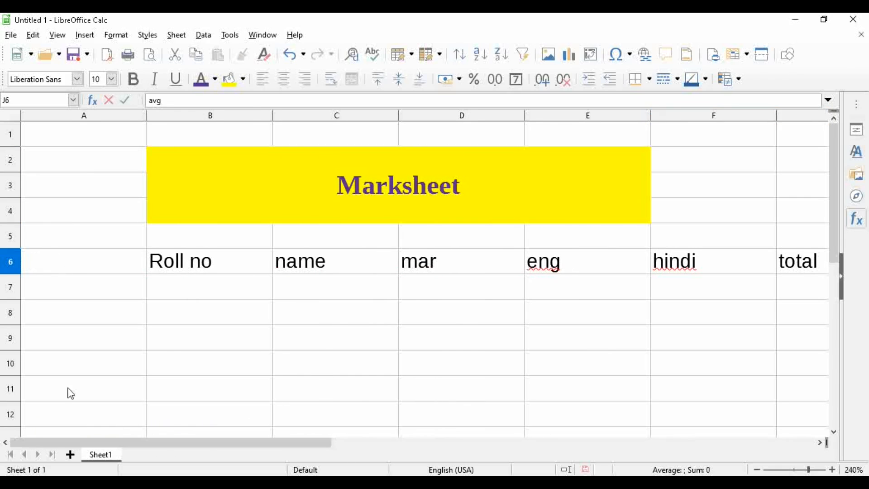
left_click(178, 293)
type("1")
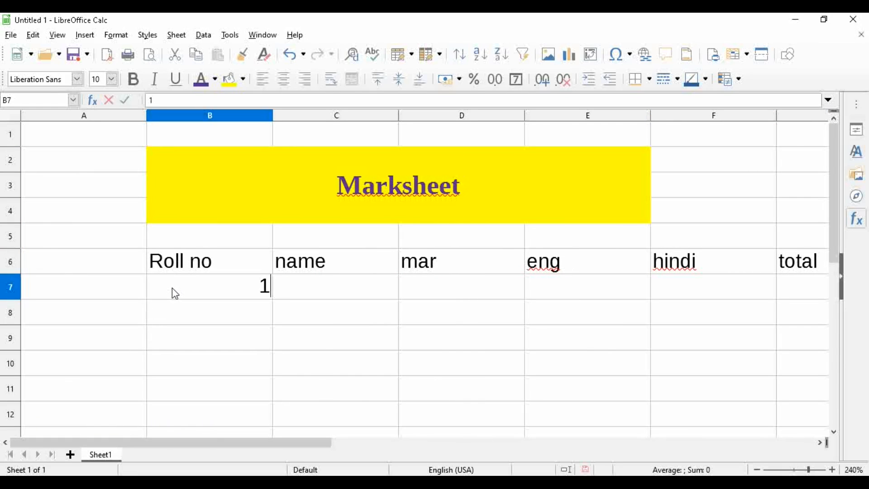
key("Return")
type("2")
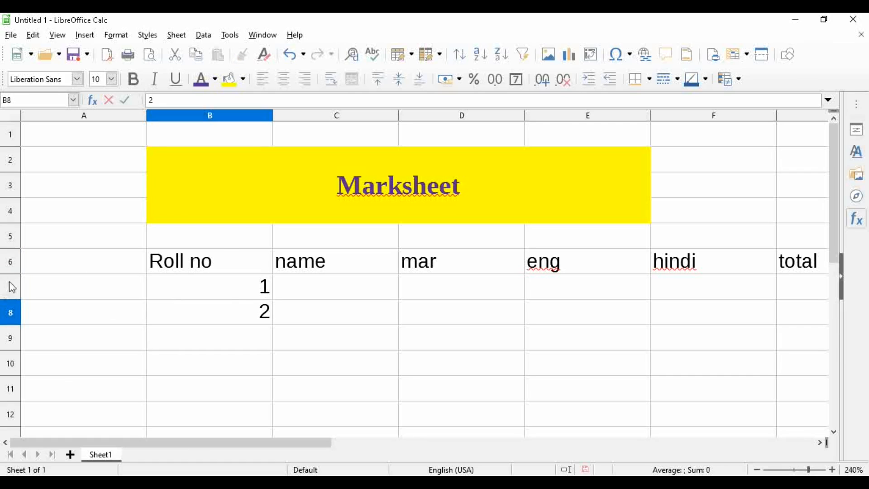
left_click_drag(221, 297, 221, 309)
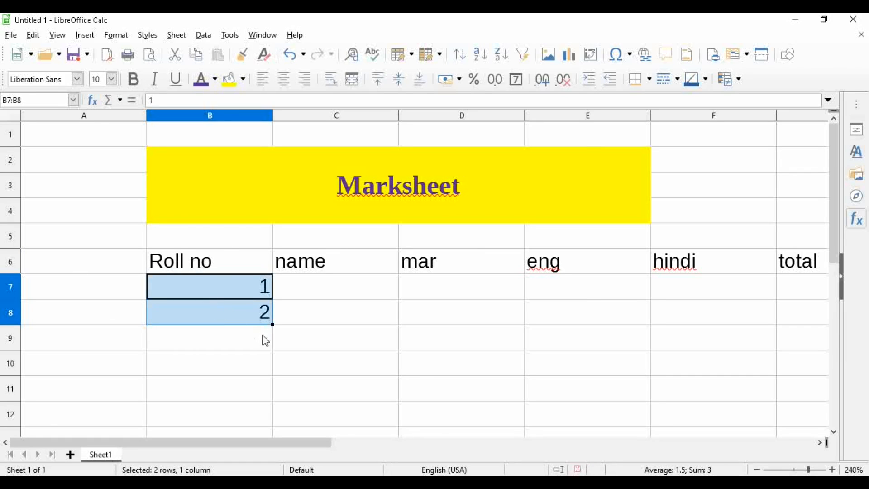
left_click_drag(273, 325, 259, 428)
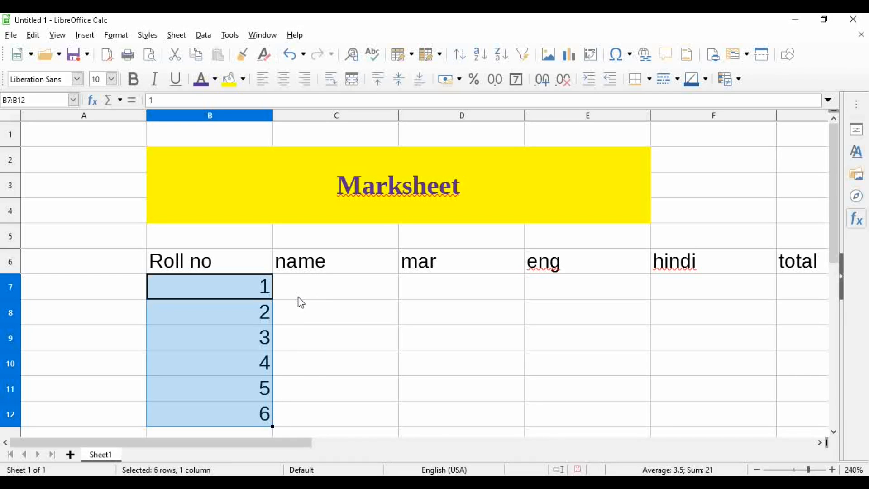
key("ctrl+z")
left_click_drag(259, 293, 260, 428)
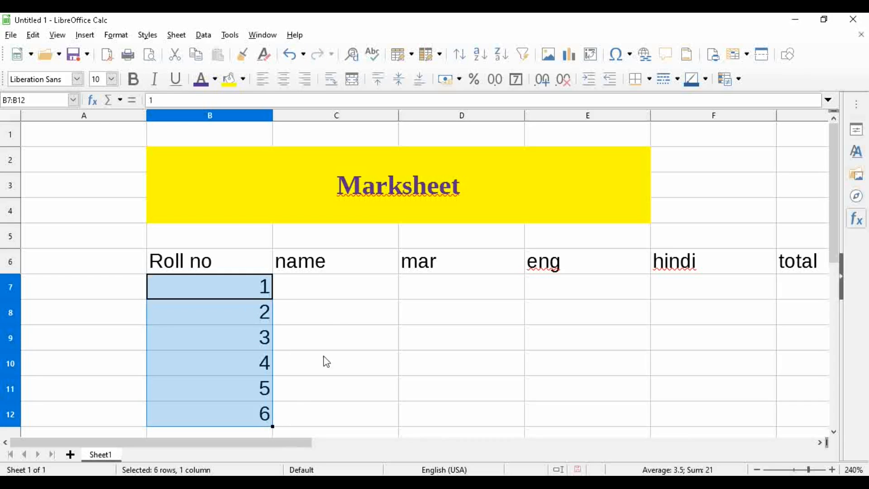
- Fill the name column with a, b, c, d, e and f in cells C7 to C12
left_click(326, 295)
type("a")
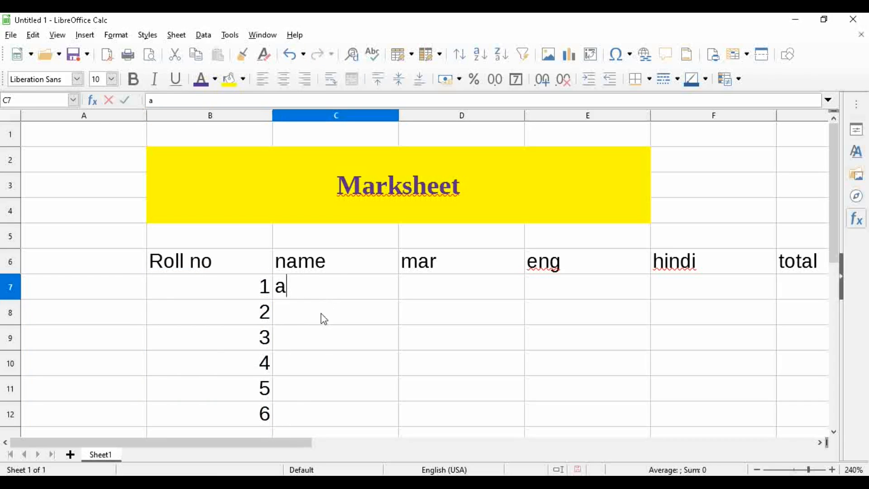
key("Return")
type("b")
key("Return")
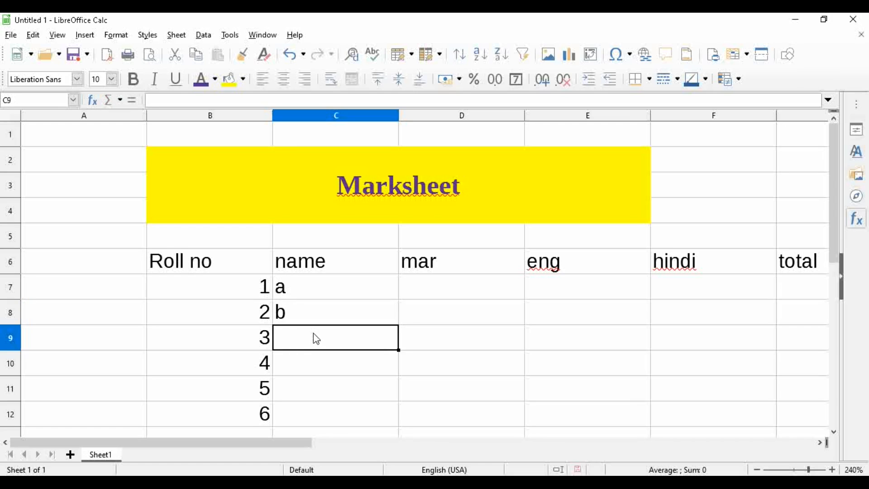
type("c")
key("Return")
type("d")
key("Return")
type("e")
key("Return")
type("f")
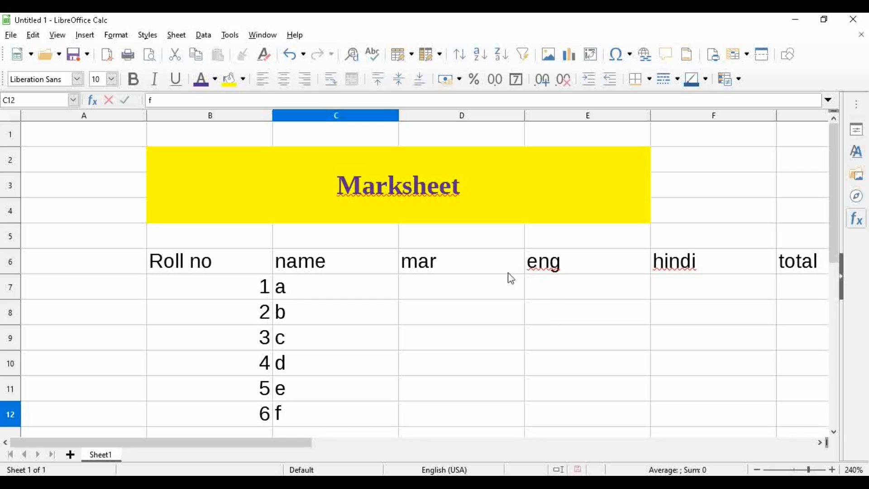
- Enter student a's marks 85, 75 and 96 in cells D7, E7 and F7
left_click(446, 286)
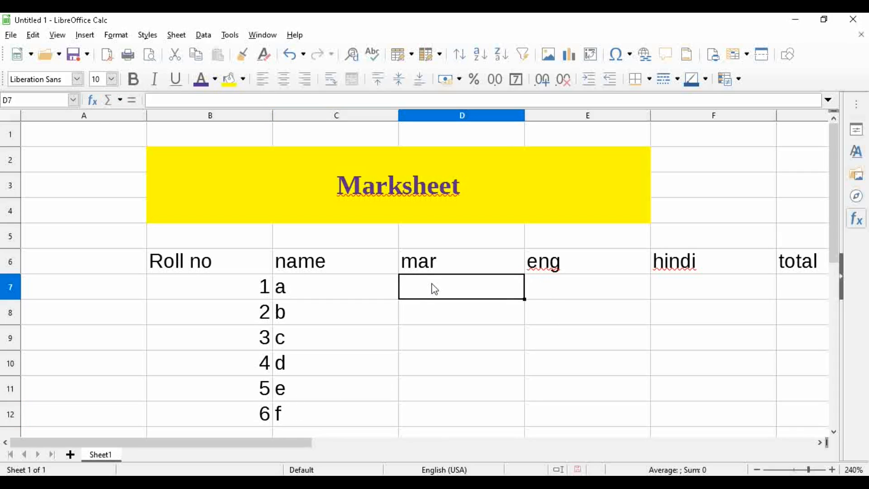
type("85")
key("Tab")
type("75")
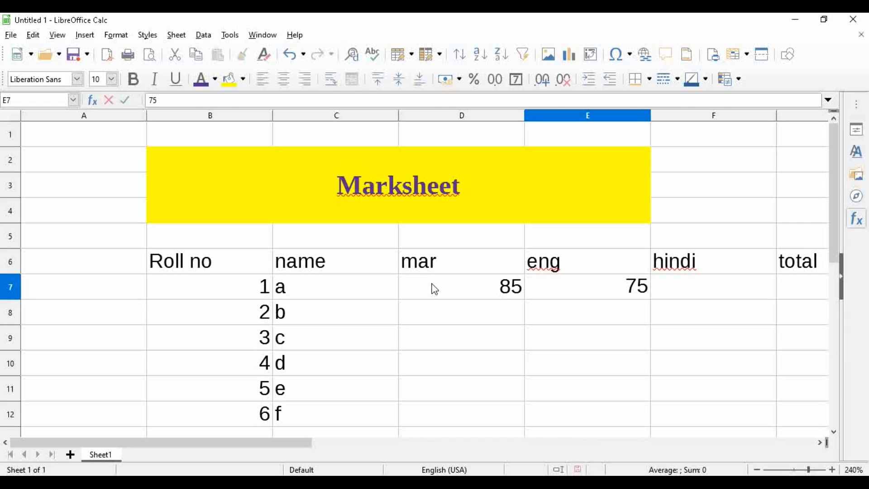
key("Tab")
type("96")
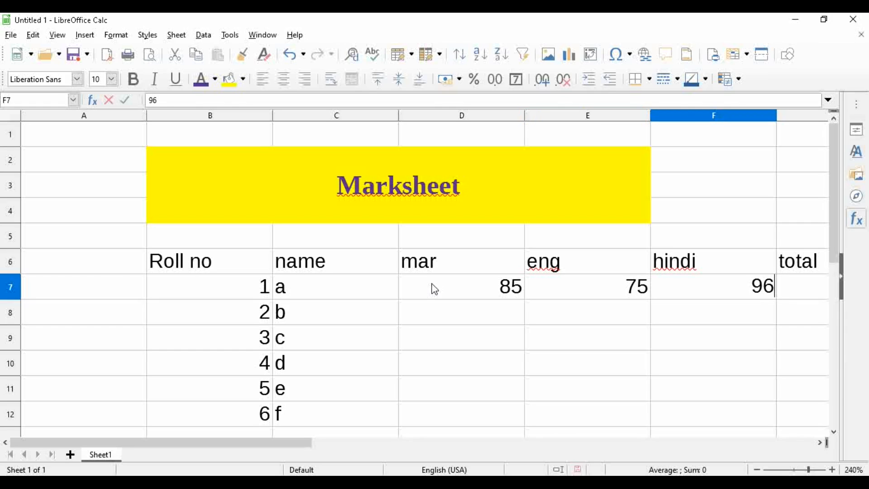
- Enter student b's marks 75, 85 and 95 in cells D8, E8 and F8
left_click(442, 318)
type("75")
key("Tab")
type("85")
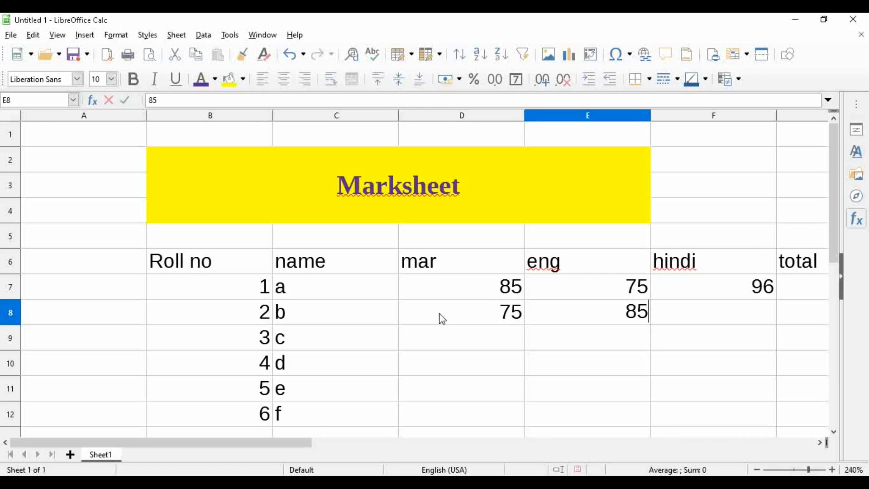
key("Tab")
type("95")
- Enter student c's marks 75, 45 and 45 in cells D9, E9 and F9
left_click(481, 333)
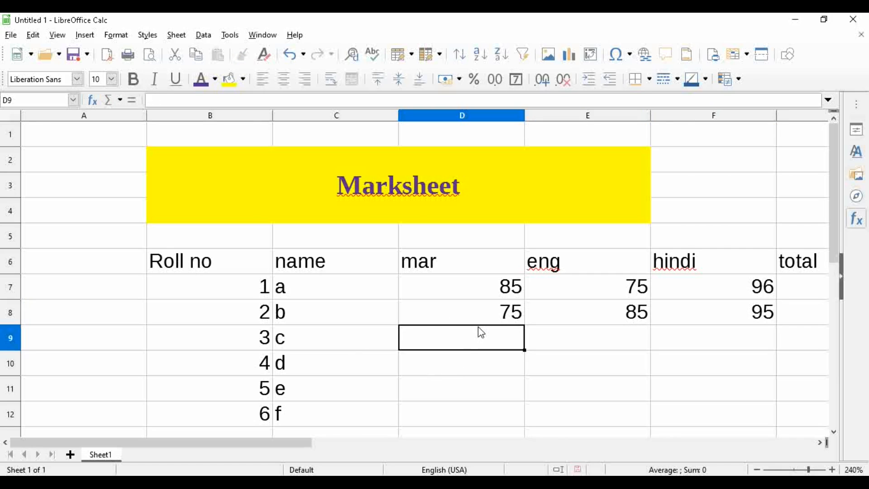
type("75")
key("Tab")
type("45")
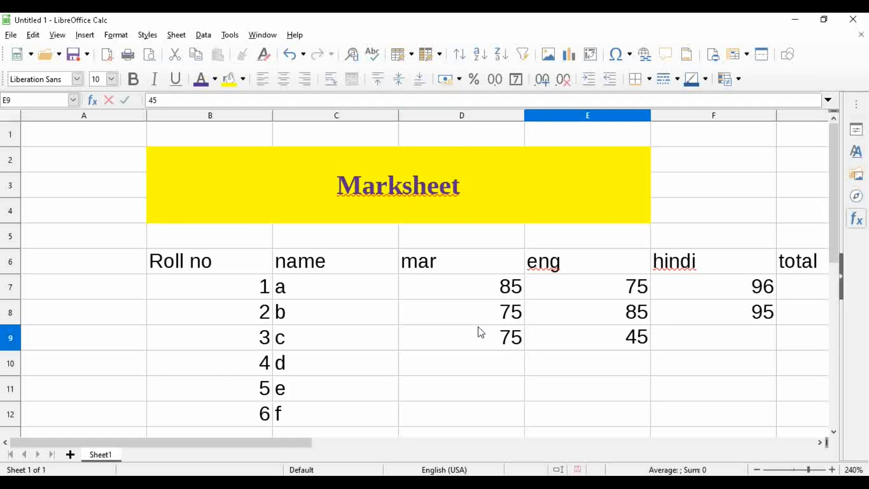
key("Tab")
type("45")
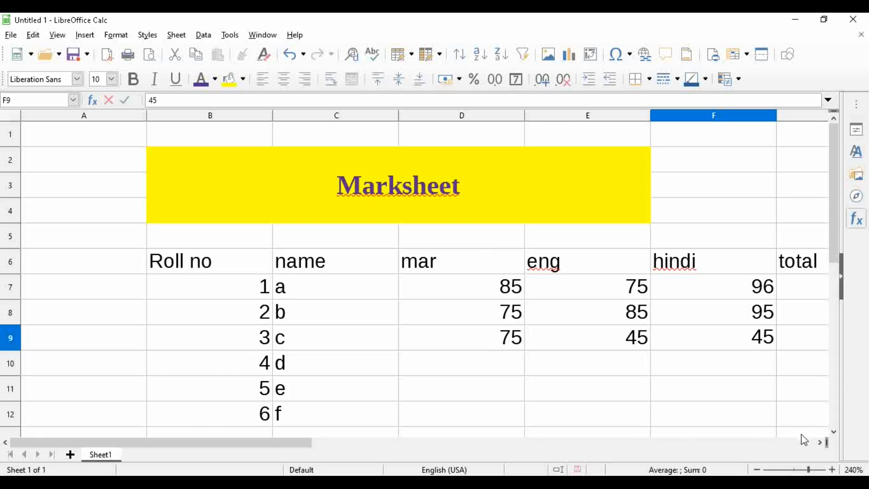
- Calculate student a's total in cell G7 with the formula =sum(D7:F7)
left_click(819, 442)
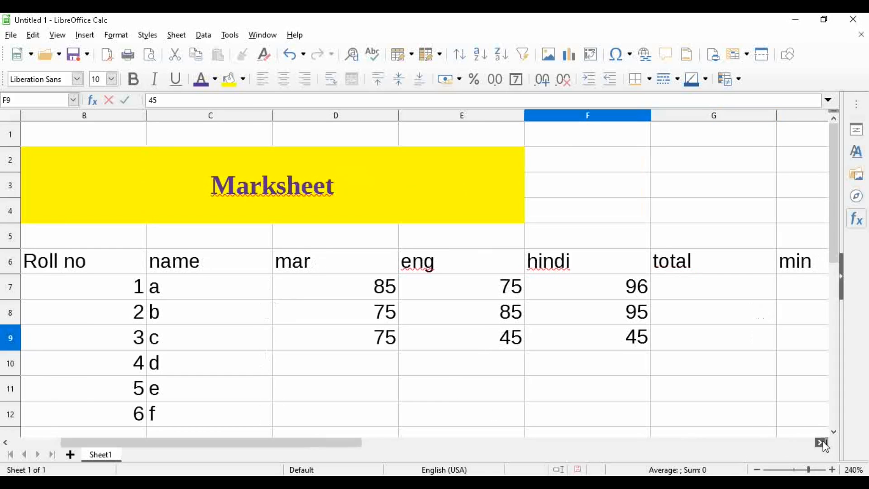
left_click(820, 443)
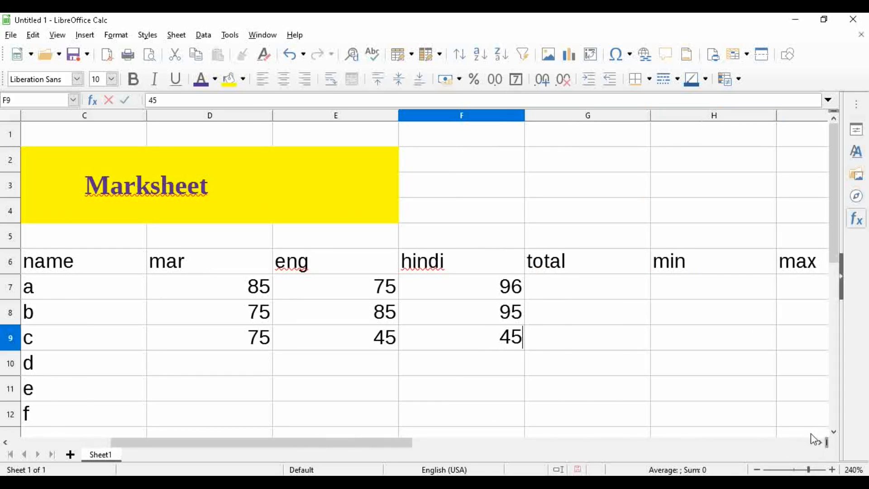
left_click(612, 282)
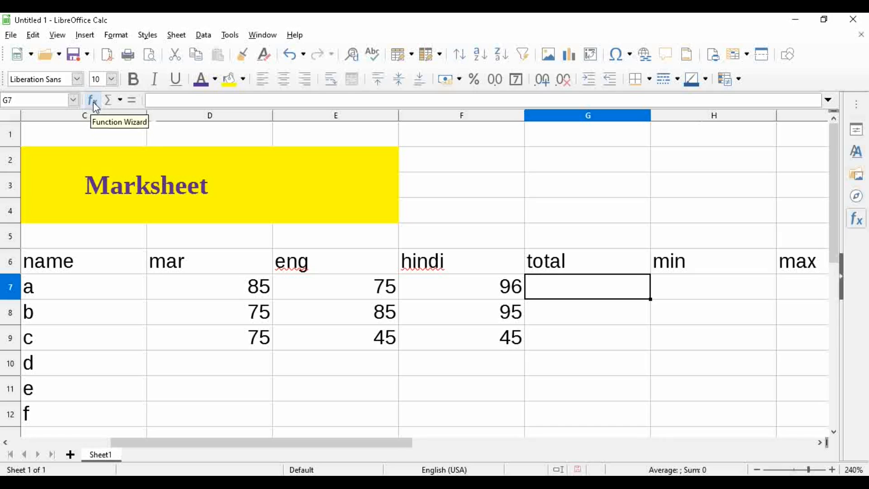
double_click(546, 298)
type("=sum")
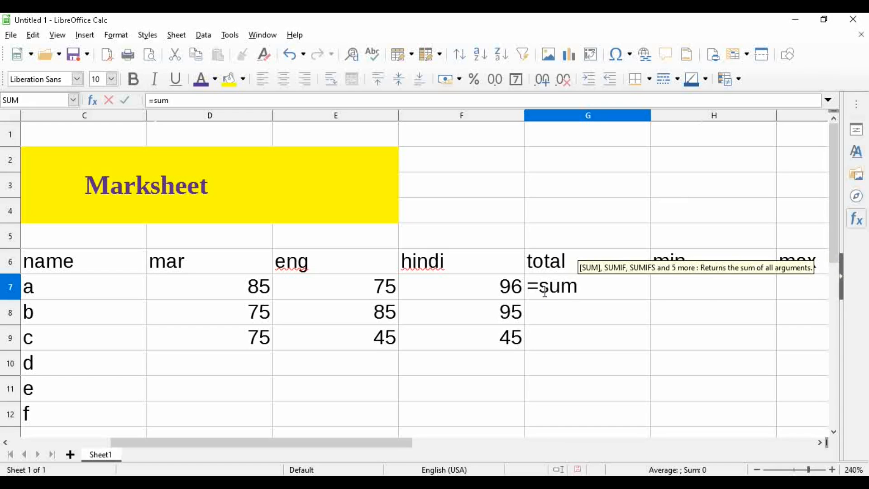
type("(")
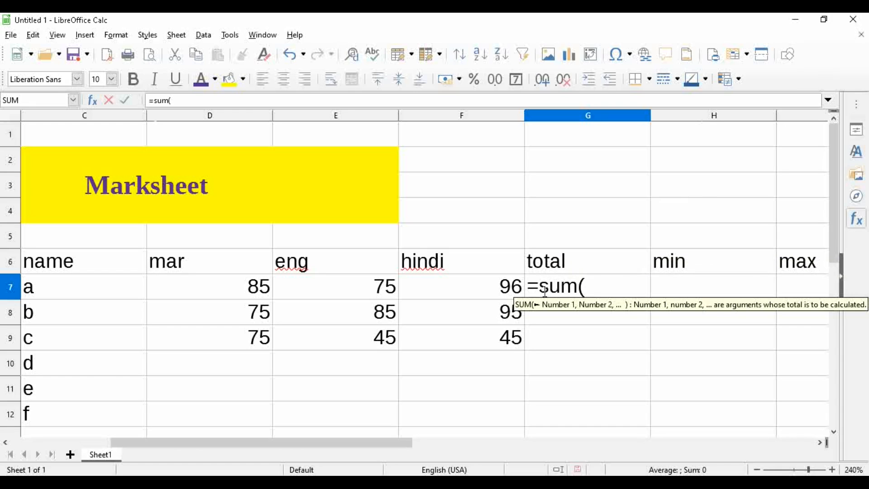
left_click_drag(257, 291, 422, 298)
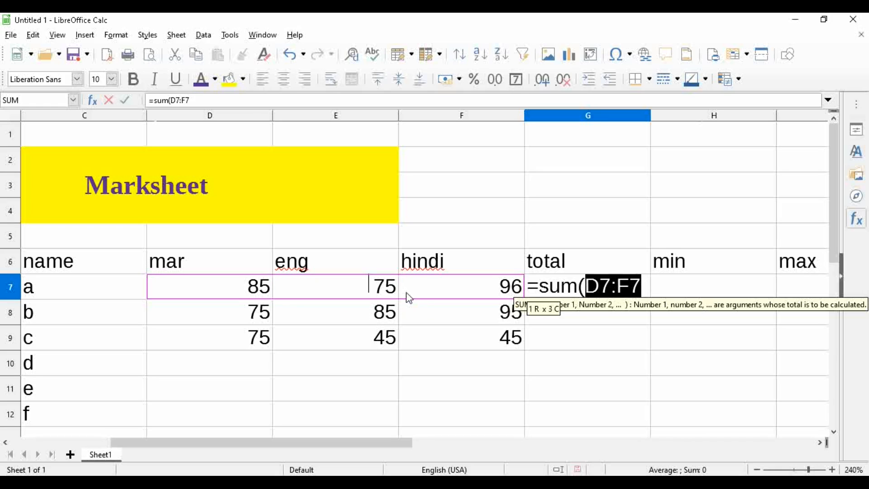
type(")")
key("Return")
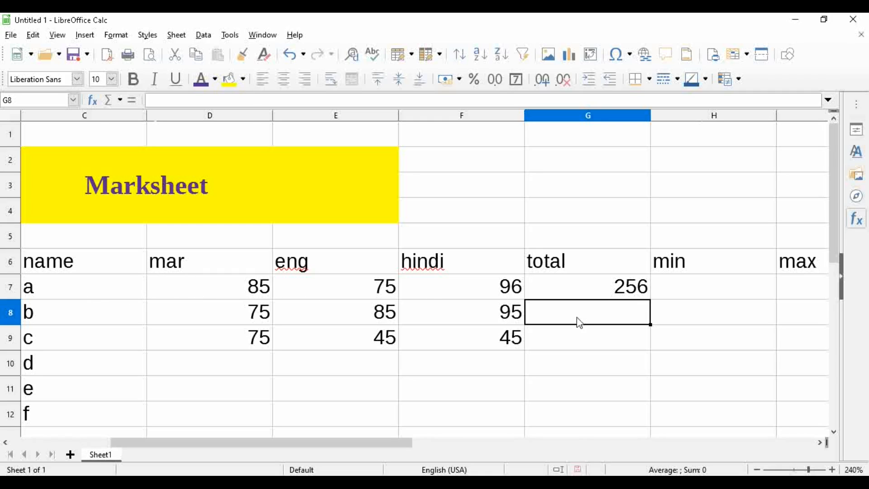
- Calculate student b's total in cell G8 with the formula =sum(D8:F8)
type("=s")
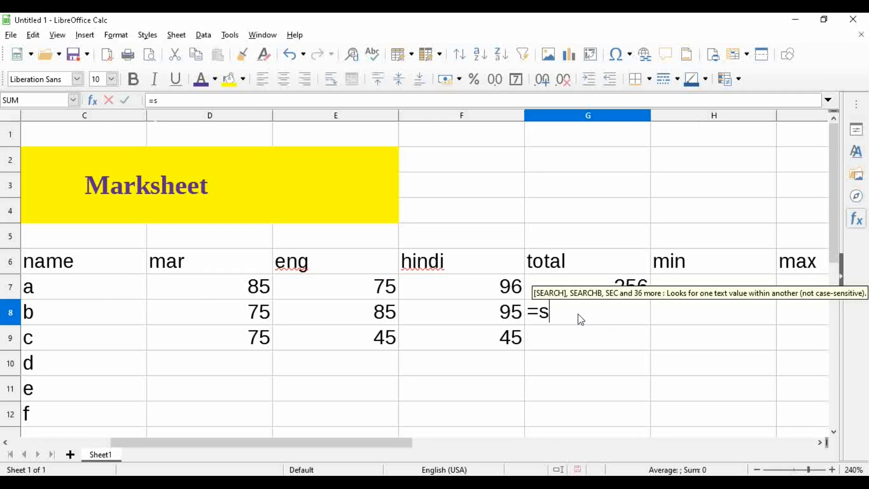
type("um(")
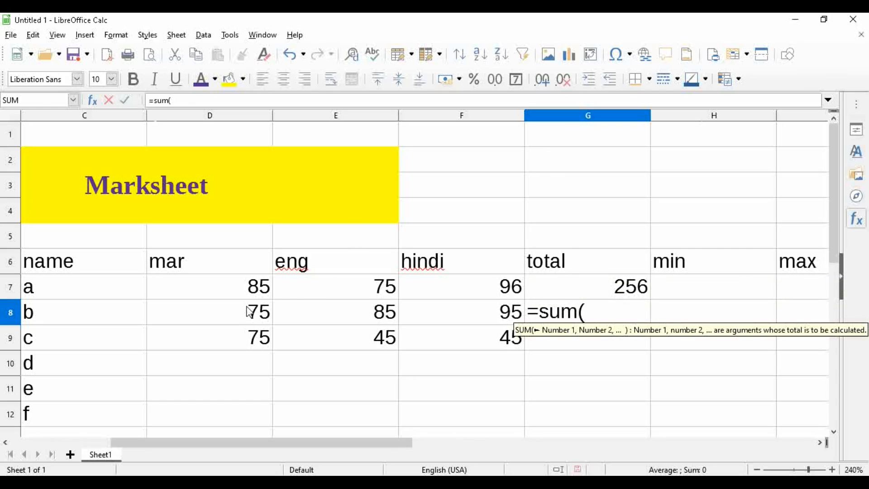
left_click_drag(251, 311, 441, 313)
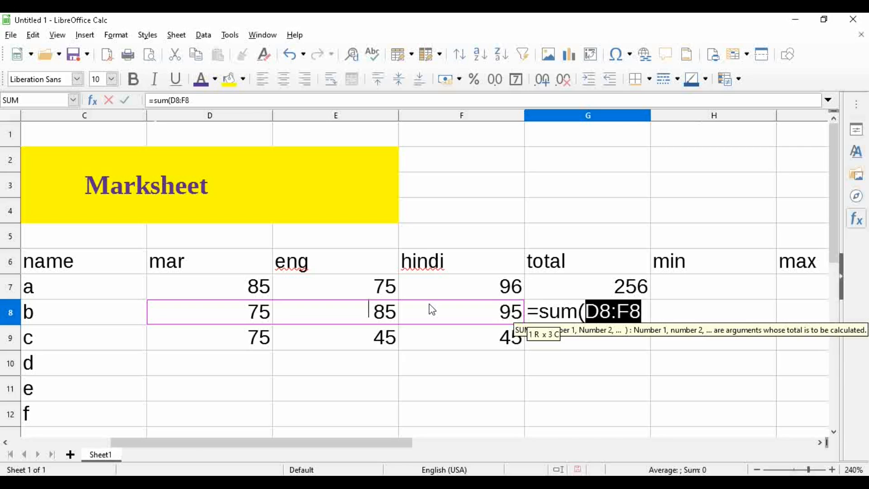
type(")")
key("Return")
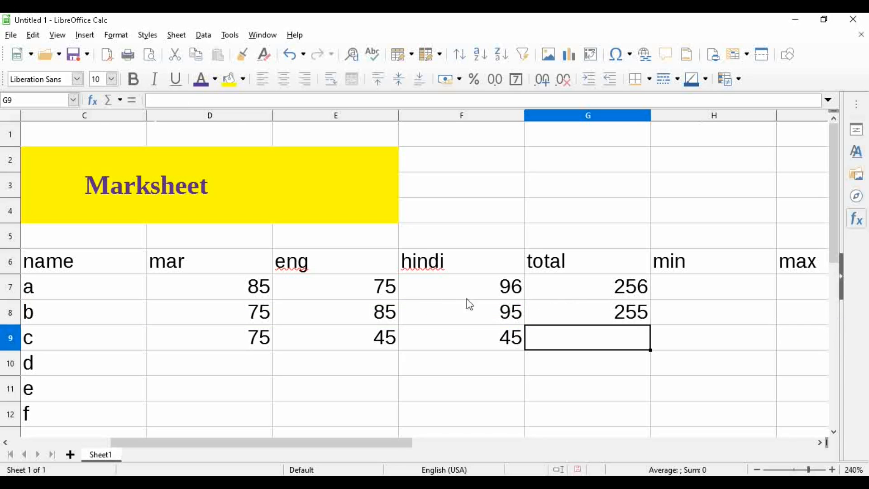
- Calculate student a's minimum mark in cell H7 with the formula =min(D7:F7)
left_click(707, 289)
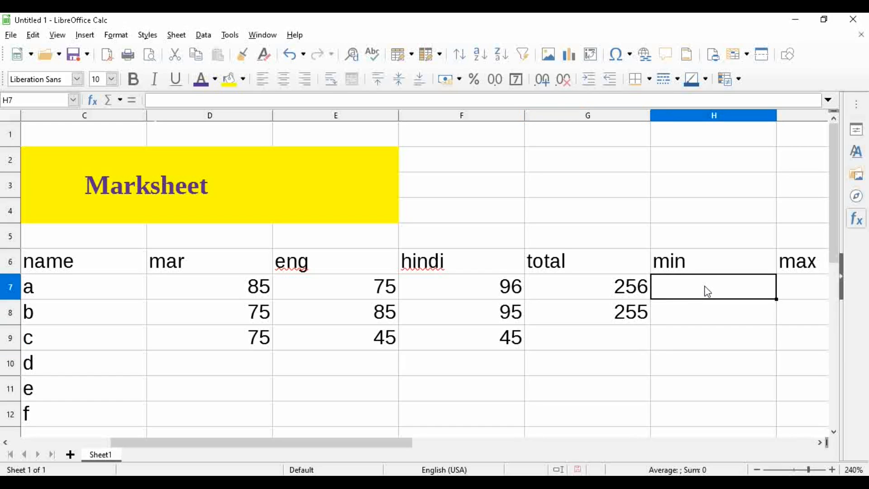
type("=m")
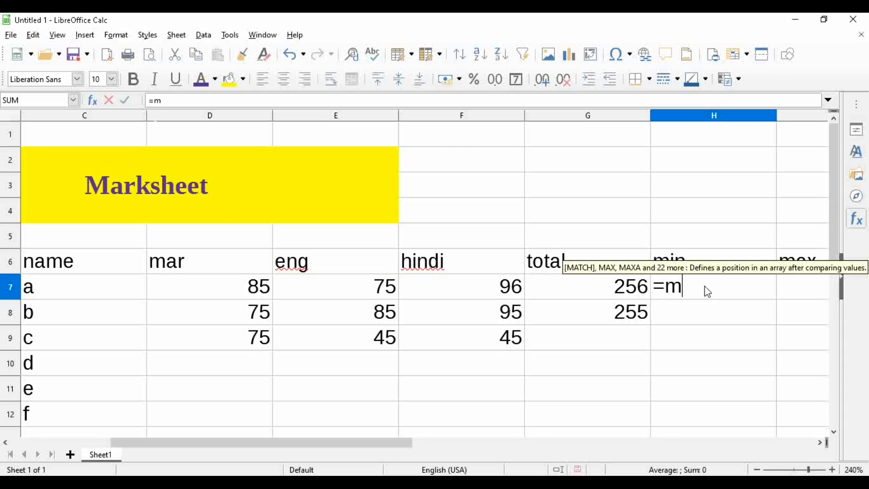
type("in(")
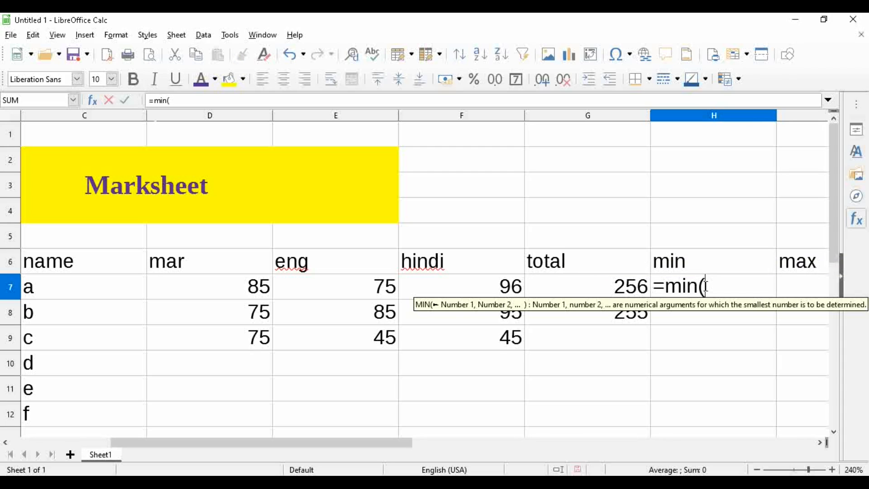
left_click_drag(249, 294, 425, 292)
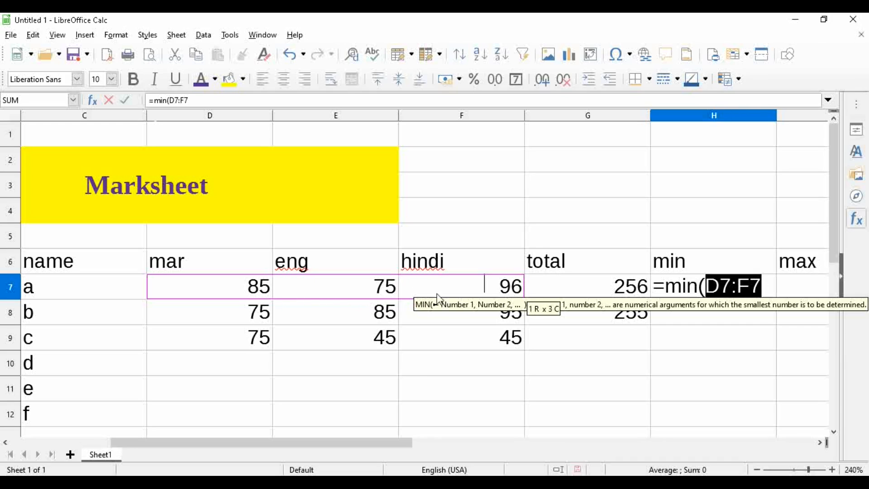
type(")")
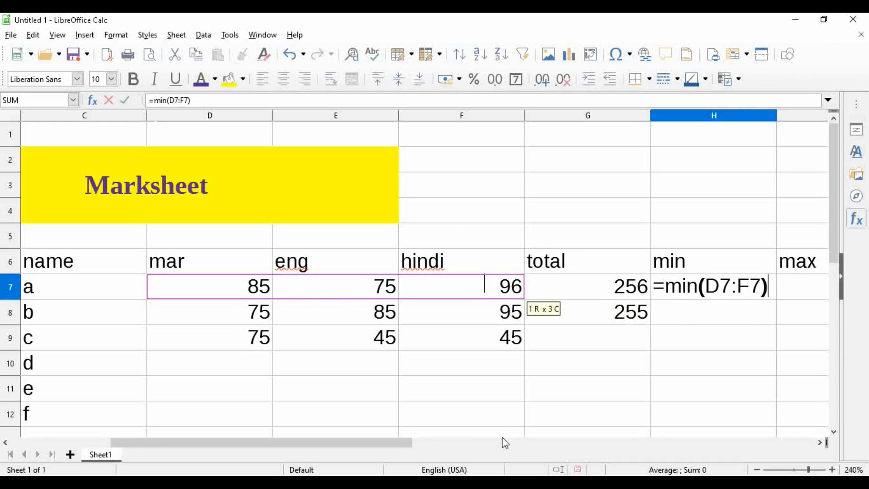
key("Return")
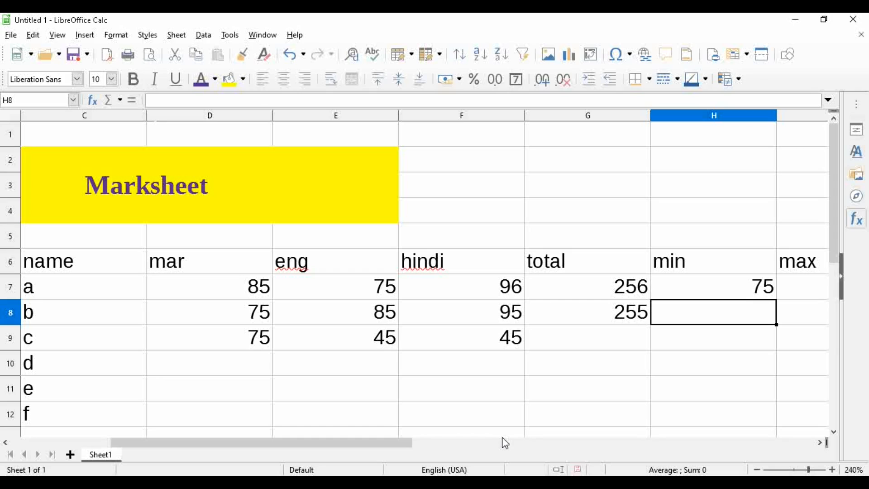
- Calculate student b's minimum mark in cell H8 with the formula =min(D8:F8)
type("=")
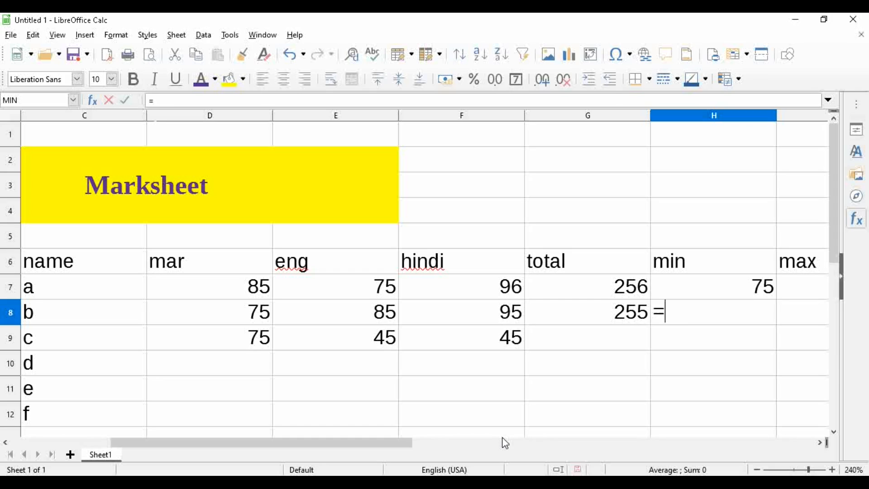
type("min")
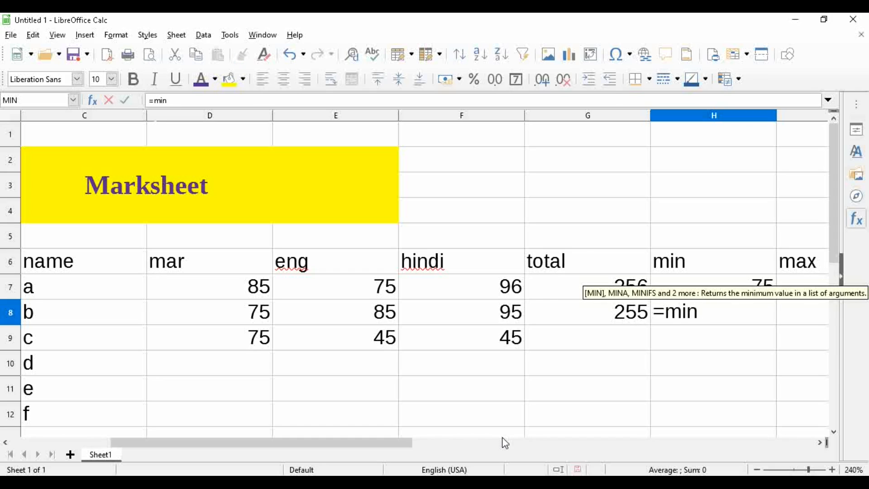
type("(")
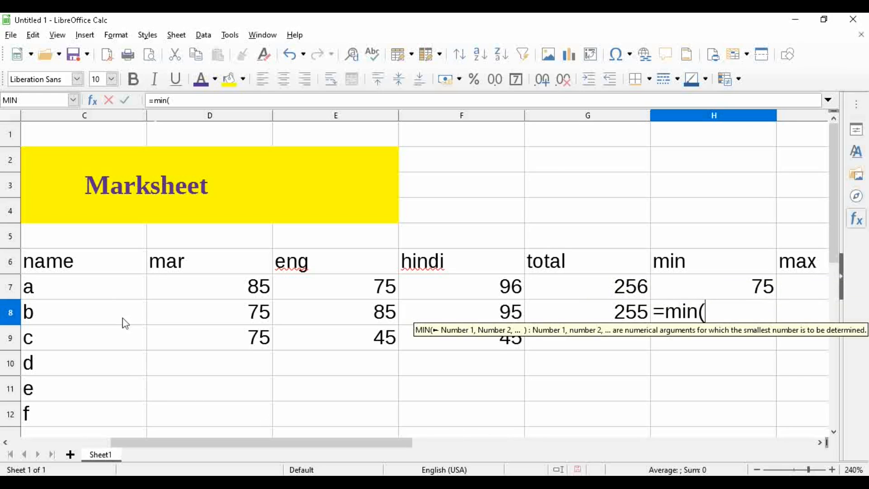
left_click_drag(254, 304, 418, 315)
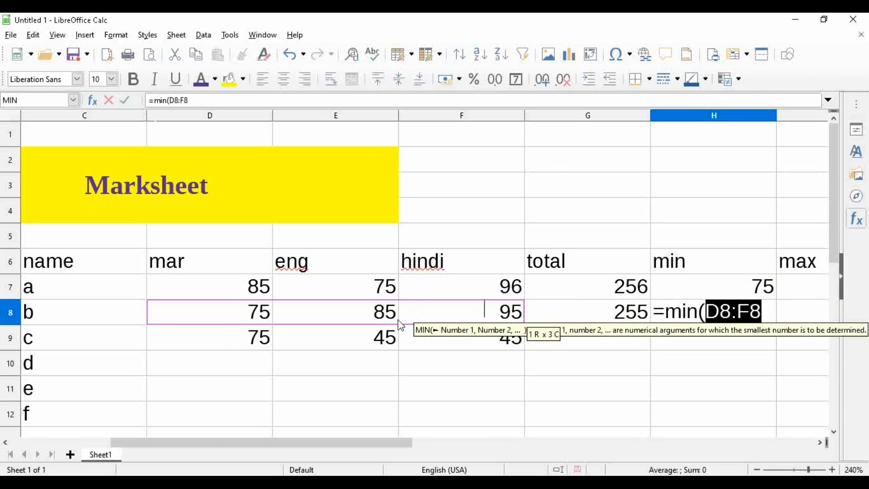
type(")")
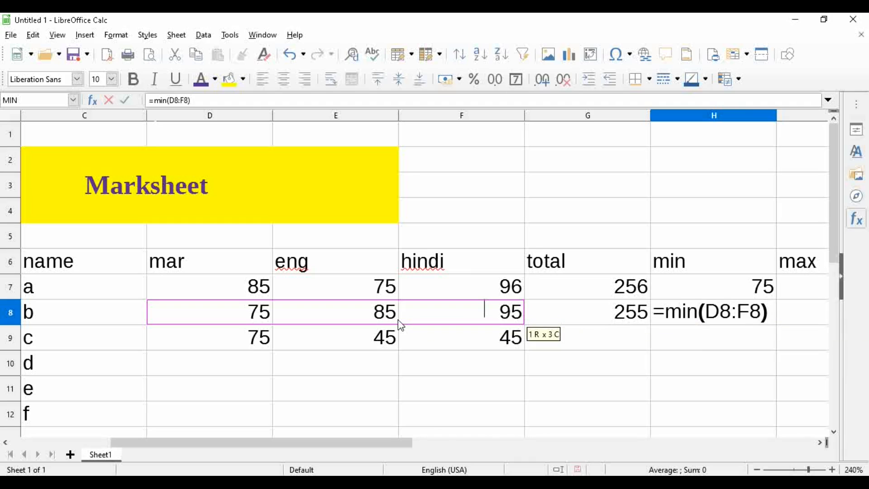
key("Return")
- Calculate student a's maximum mark in cell I7 with the formula =max(D7:F7)
left_click(808, 291)
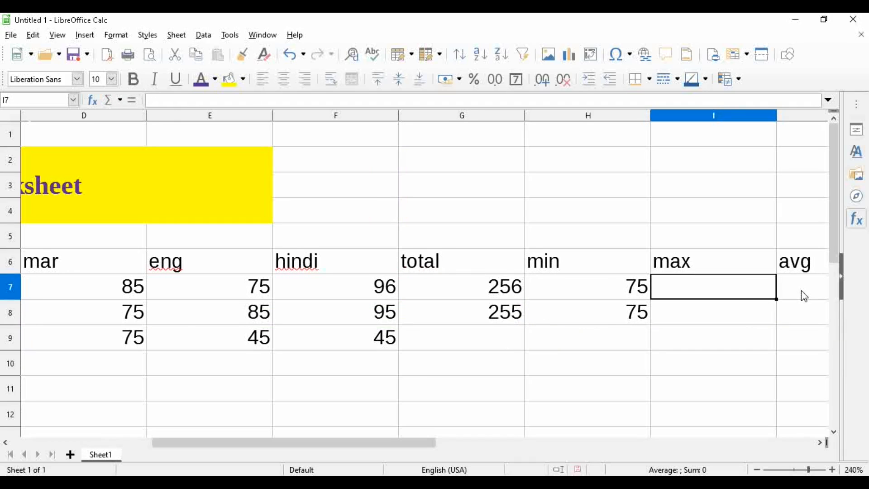
type("=max")
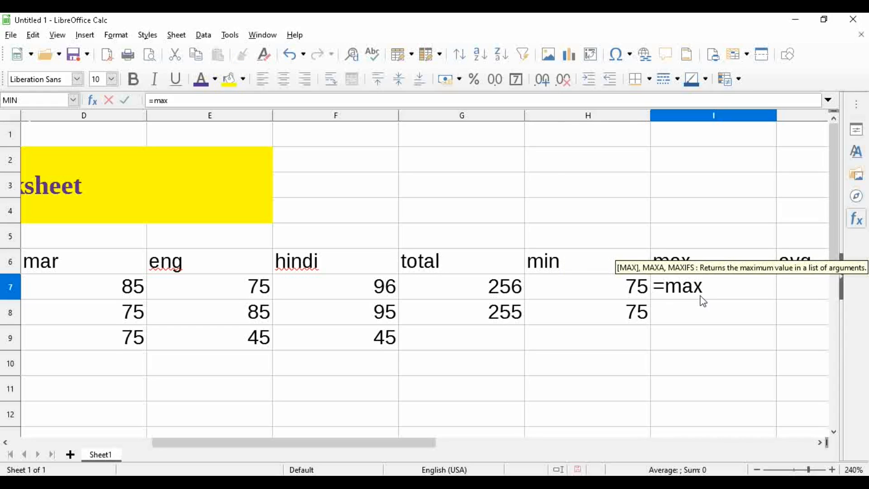
type("(")
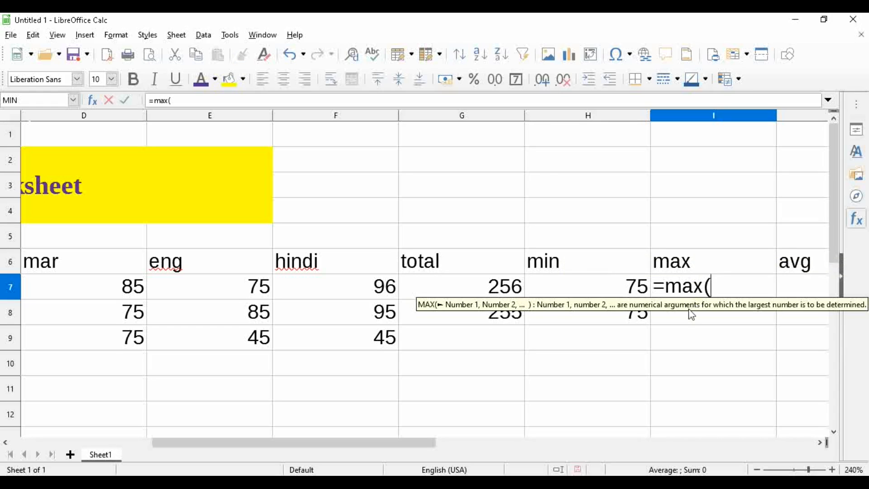
left_click_drag(83, 285, 276, 292)
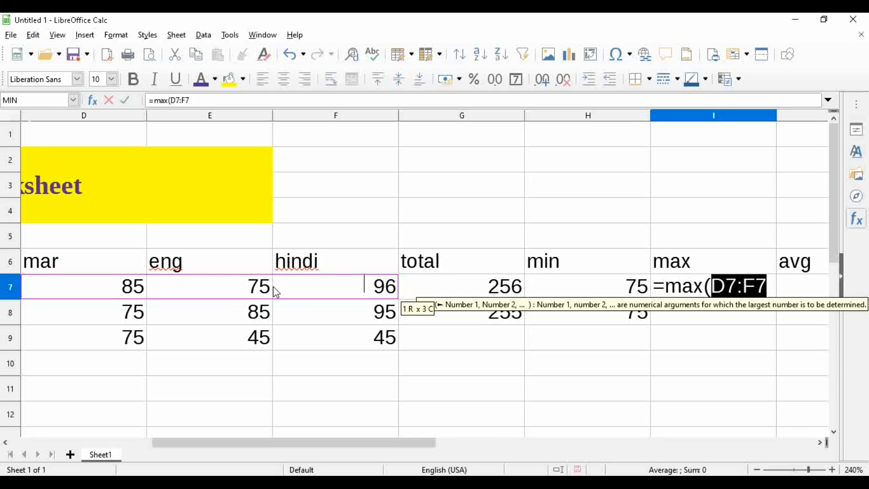
type(")")
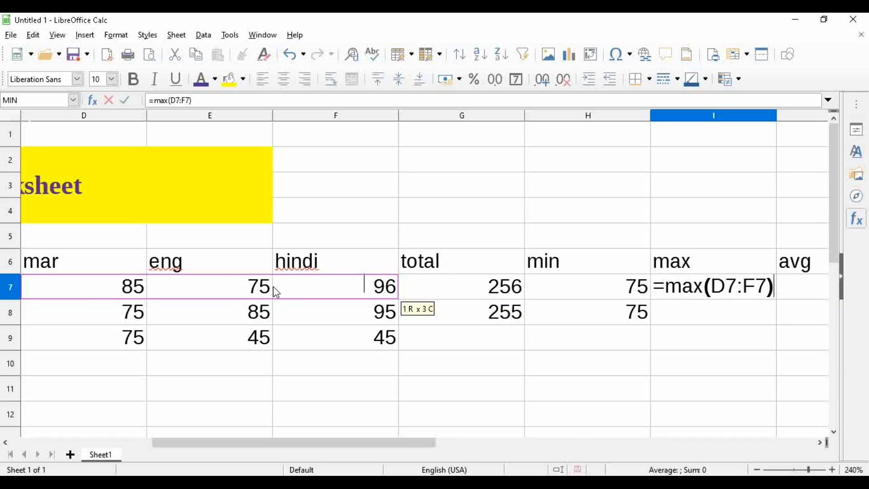
key("Return")
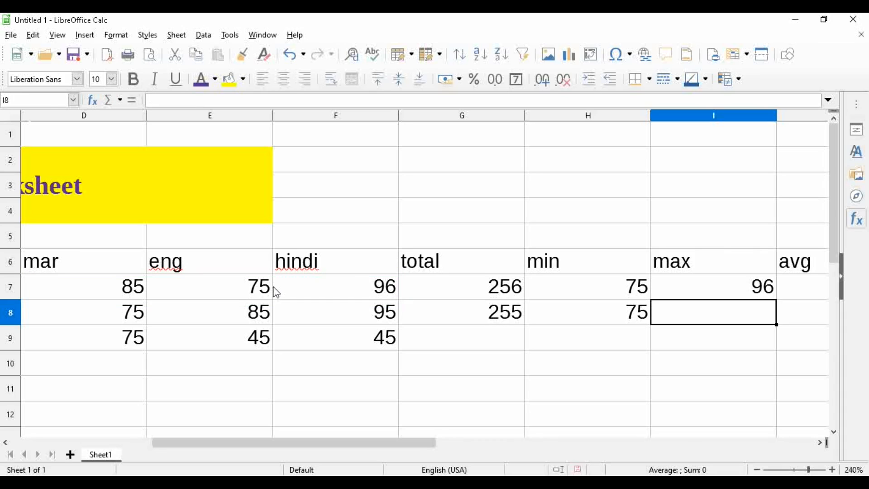
- Calculate student b's maximum mark in cell I8 with the formula =max(D8:F8)
type("=max(")
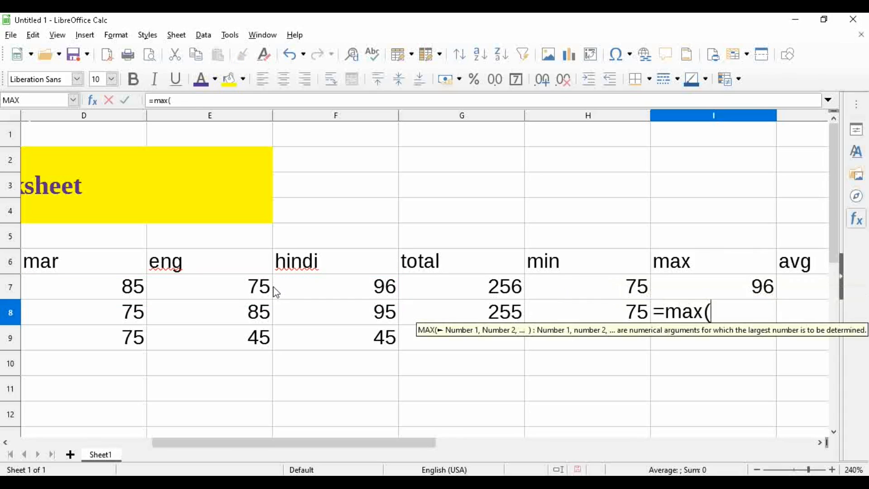
left_click_drag(130, 316, 344, 325)
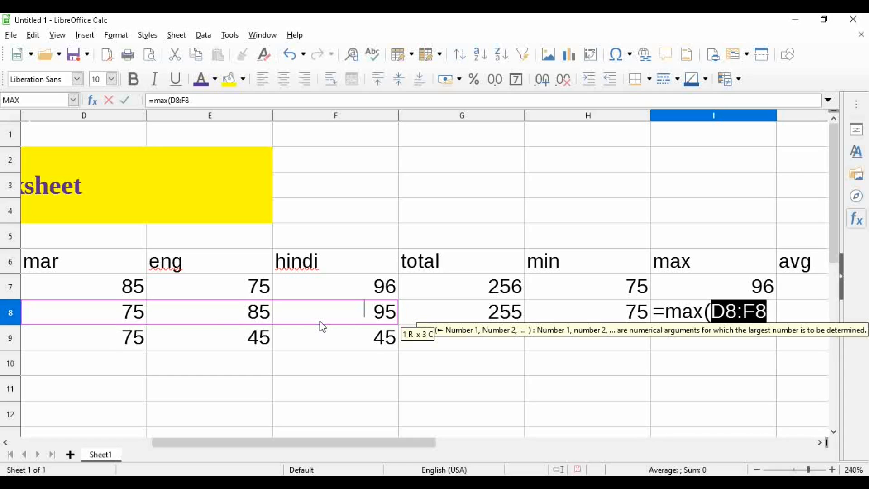
type(")")
key("Return")
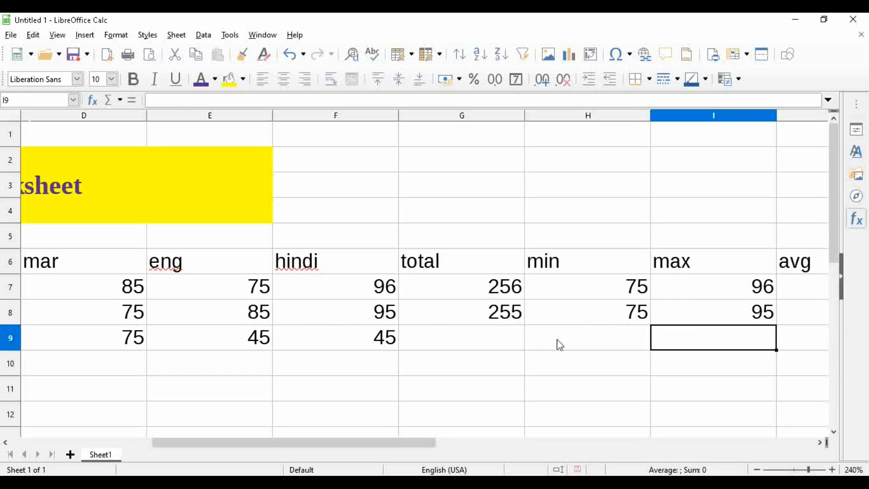
- Calculate student a's average mark in cell J7 with the formula =average(D7:F7)
left_click_drag(783, 291, 808, 283)
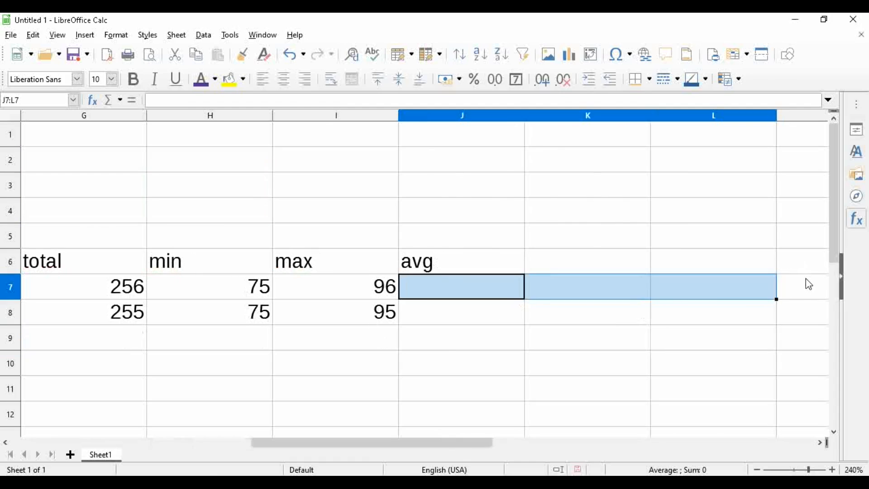
left_click(502, 296)
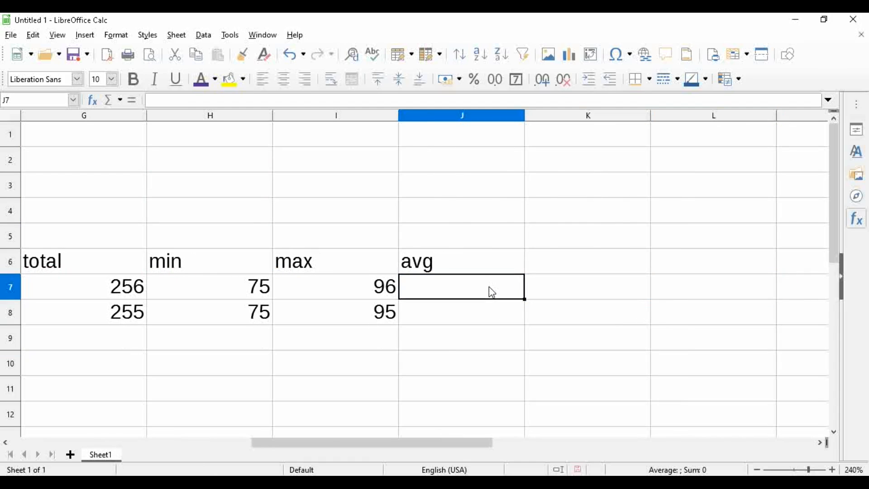
type("=av")
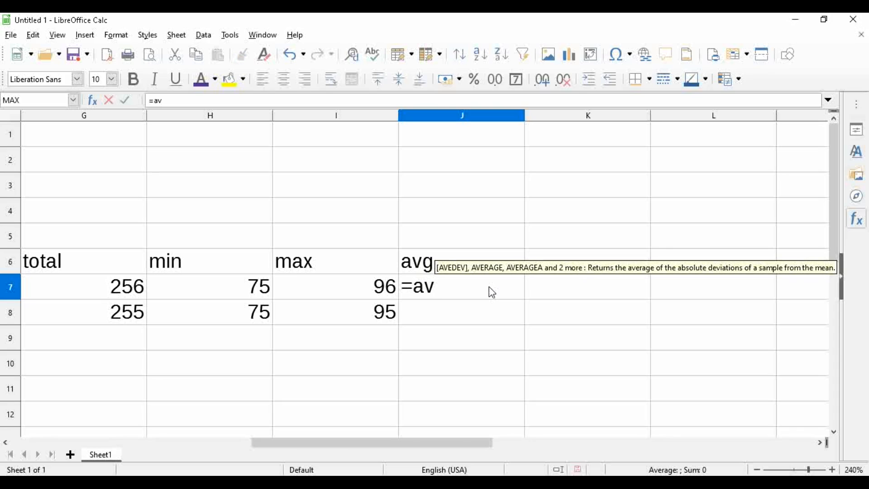
type("erag")
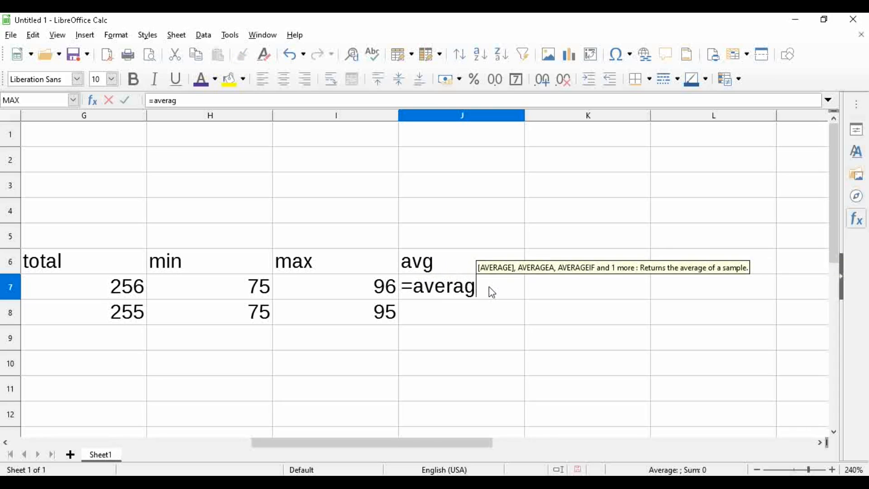
type("e(")
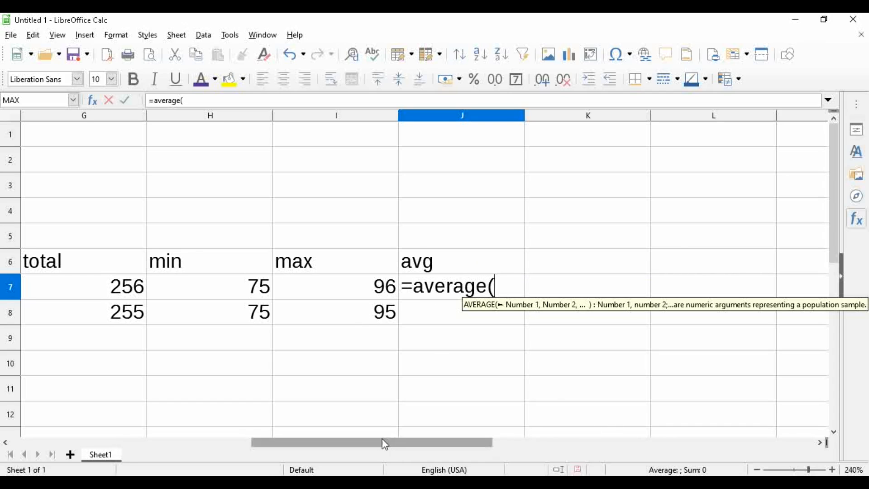
left_click_drag(384, 443, 328, 446)
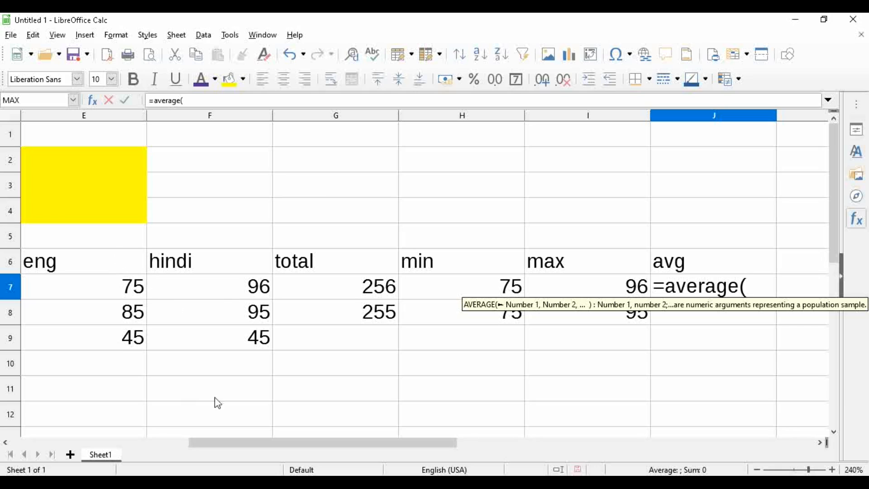
left_click_drag(239, 442, 229, 442)
left_click_drag(146, 292, 369, 289)
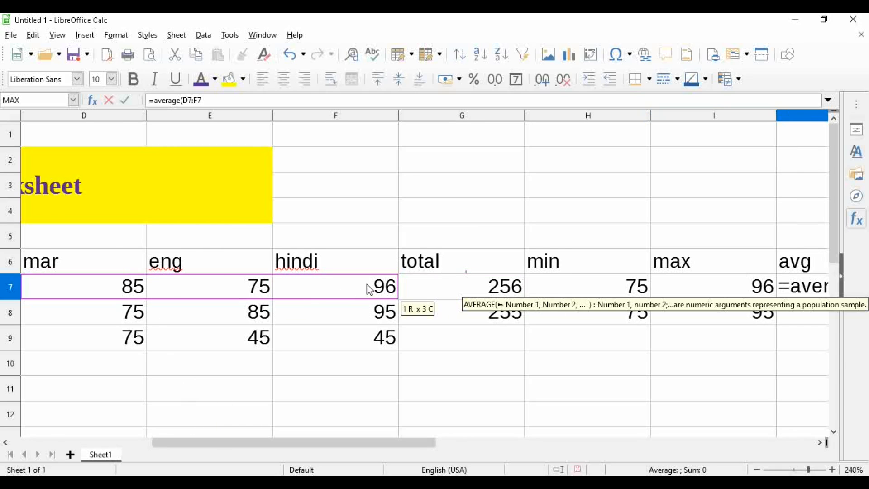
type(")")
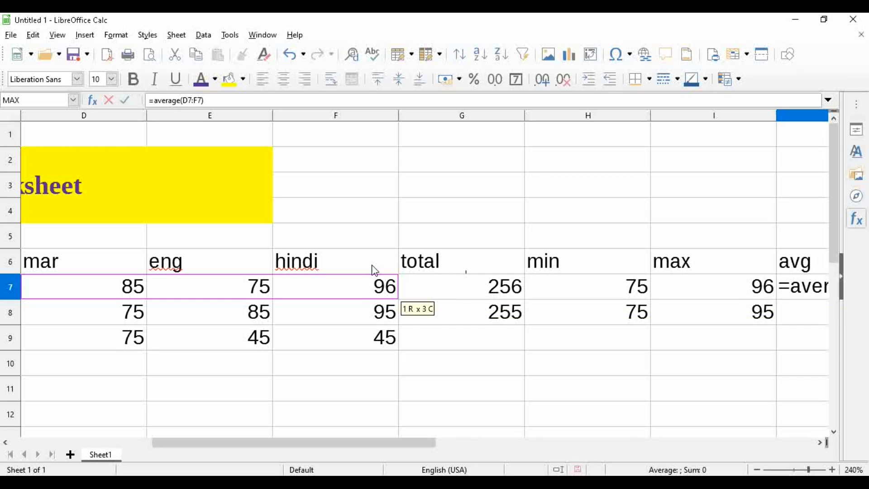
key("Return")
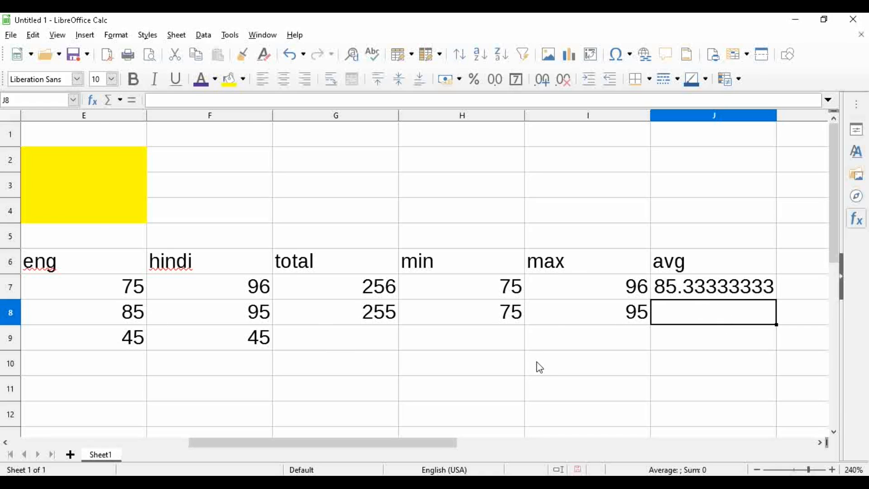
- Calculate student b's average mark in cell J8 with the formula =average(D8:F8)
type("=av")
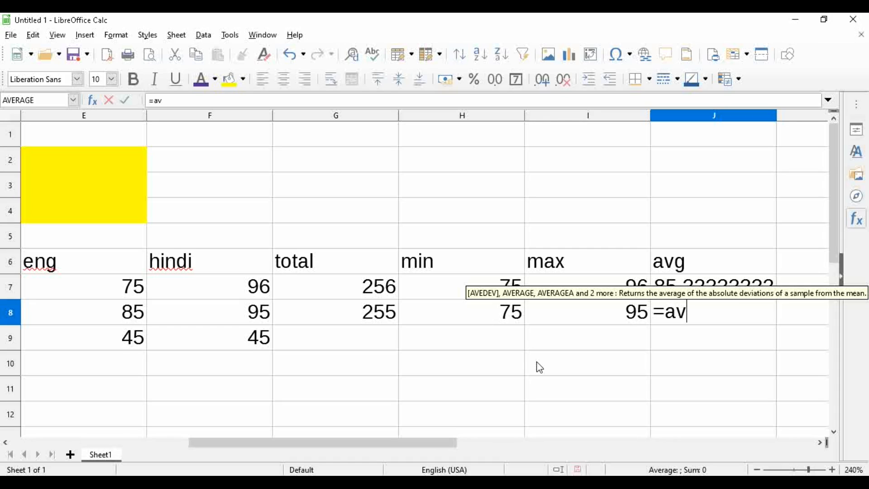
type("erage")
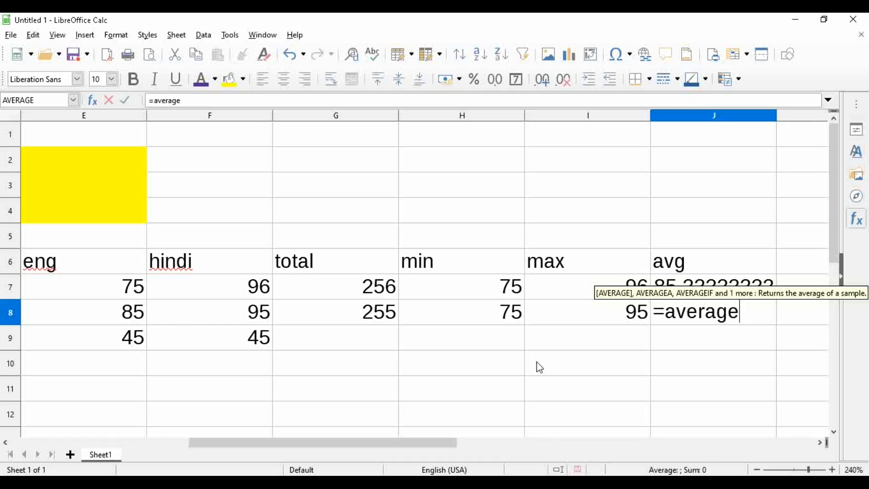
type("(")
left_click_drag(320, 449, 216, 446)
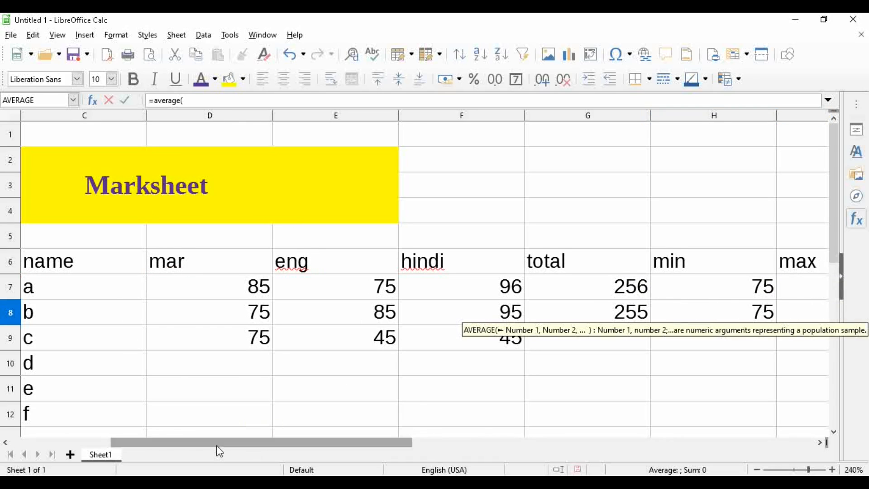
left_click_drag(252, 310, 431, 312)
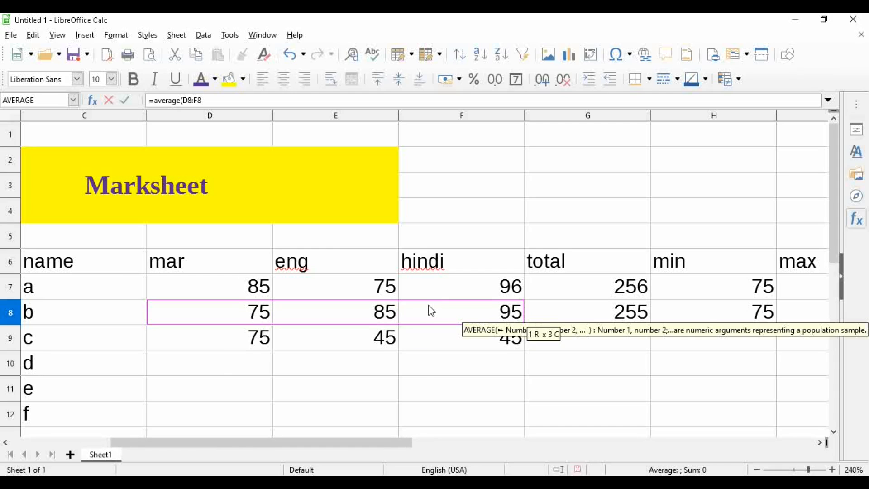
type(")")
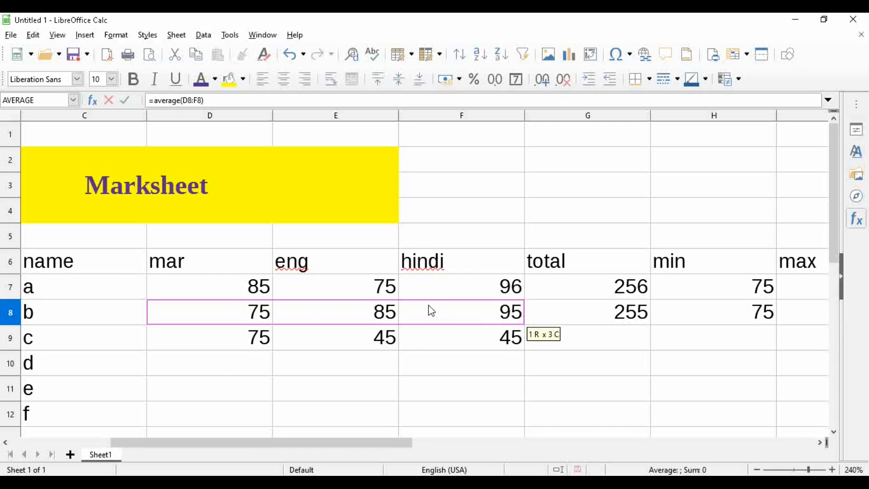
key("Return")
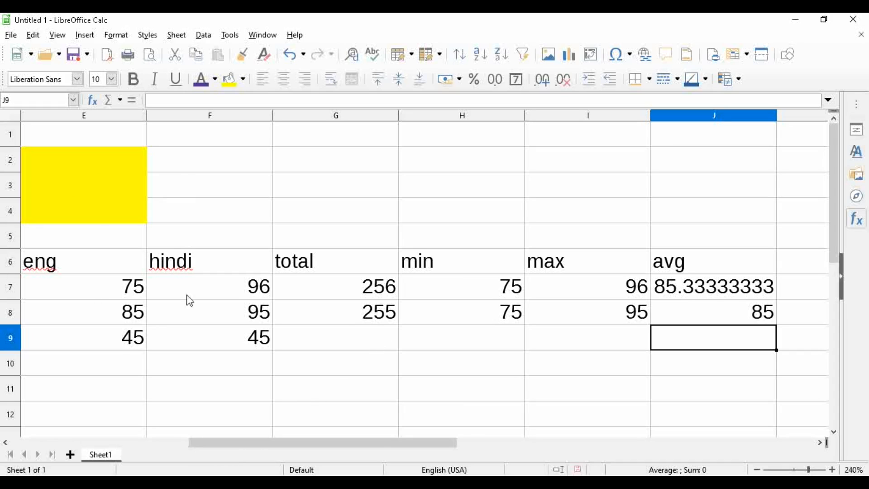
- Fill student b's total, min, max and avg formulas from G8:J8 down through row 24
left_click(346, 349)
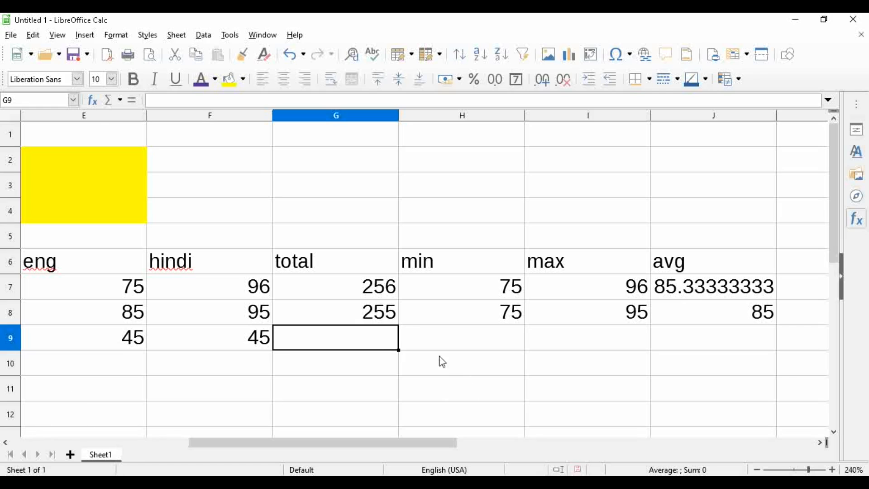
left_click_drag(370, 316, 766, 465)
left_click_drag(837, 249, 834, 196)
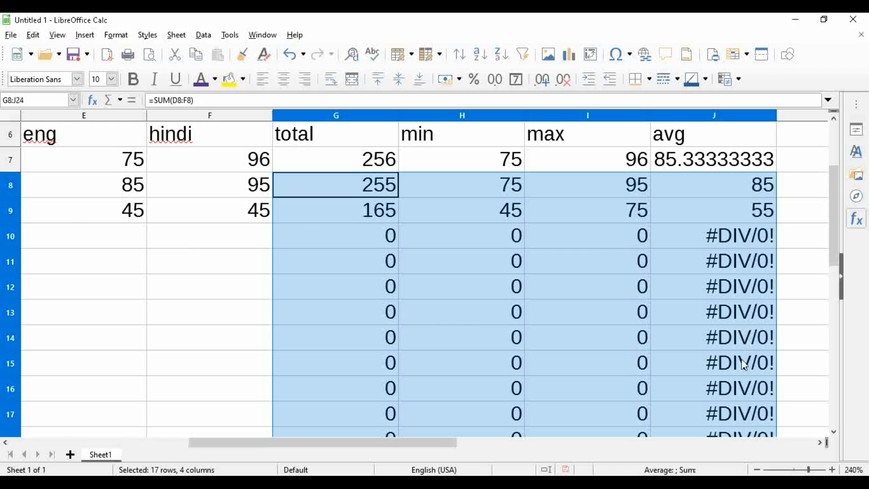
- Enter student d's marks in row 10: 85 for mar, 75 for eng and 45 for hindi
left_click_drag(438, 446, 384, 448)
left_click(256, 236)
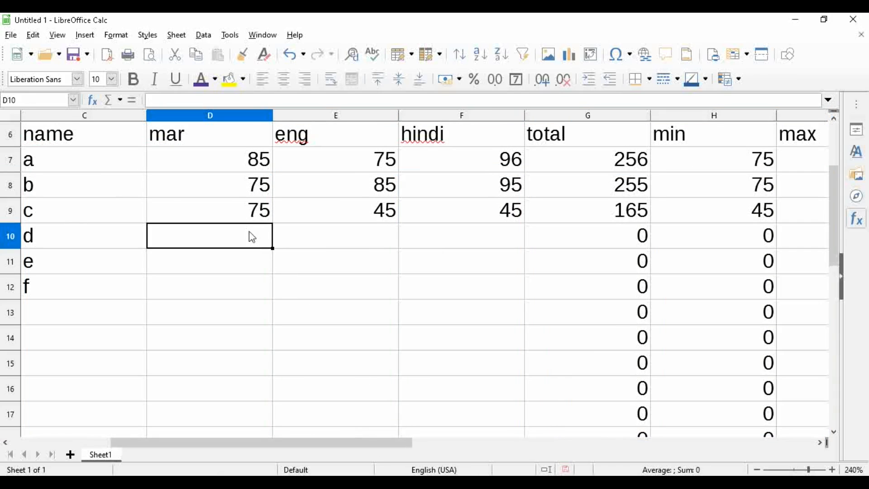
type("85")
key("Tab")
type("75")
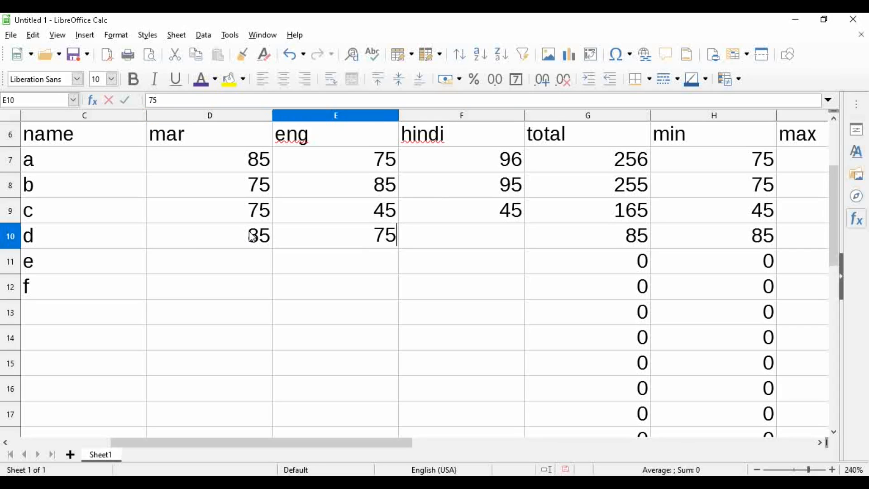
key("Tab")
type("45")
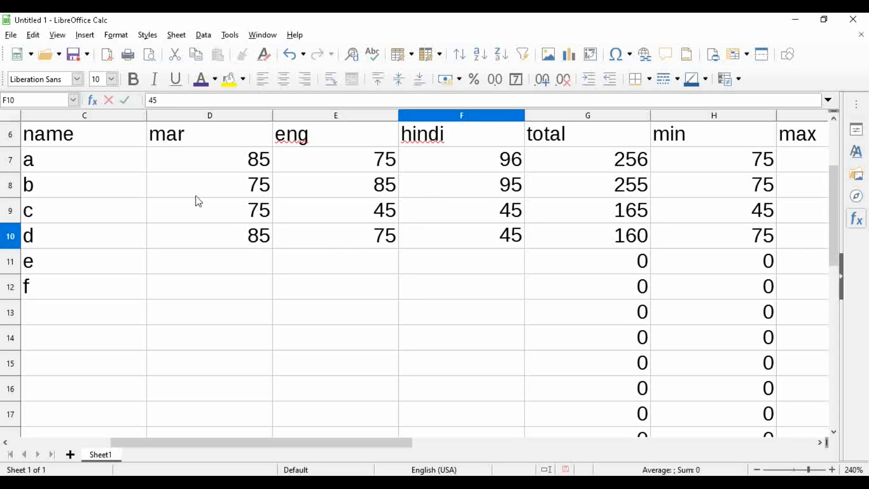
- Enter student e's marks in row 11: 85 for mar, 45 for eng and 96 for hindi
left_click(254, 269)
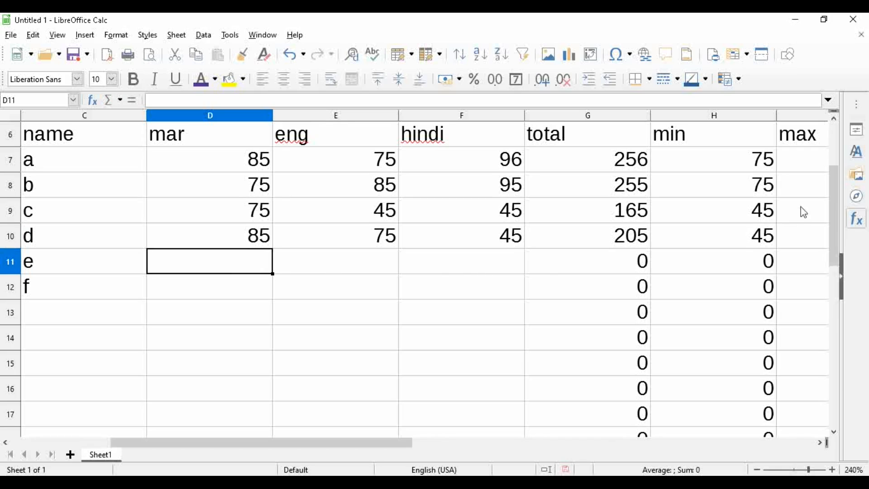
type("85")
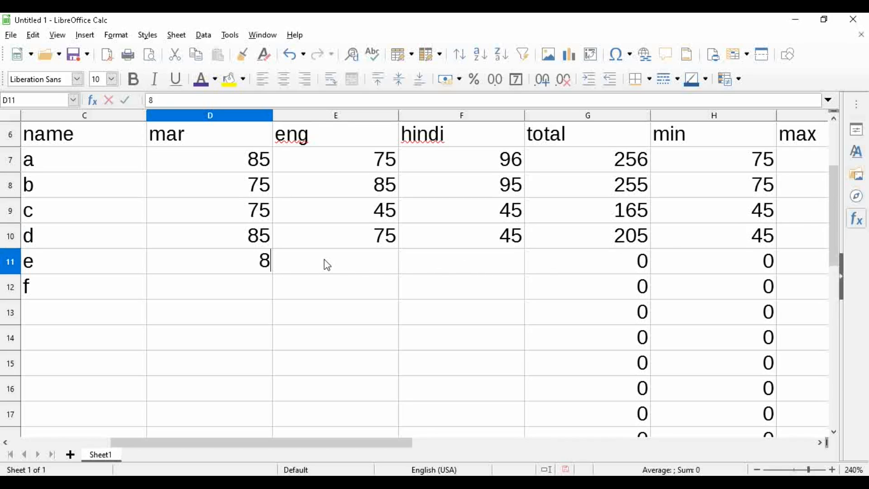
key("Tab")
type("45")
key("Tab")
type("96")
left_click_drag(399, 441, 338, 459)
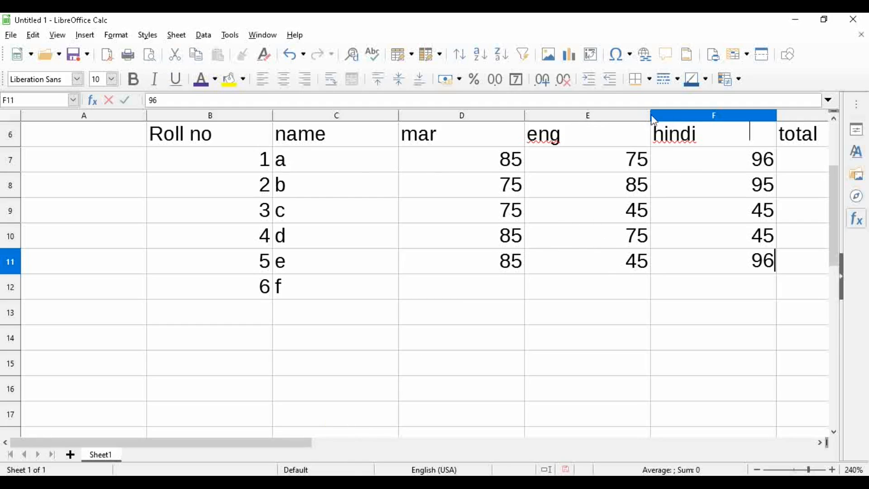
left_click_drag(307, 444, 342, 442)
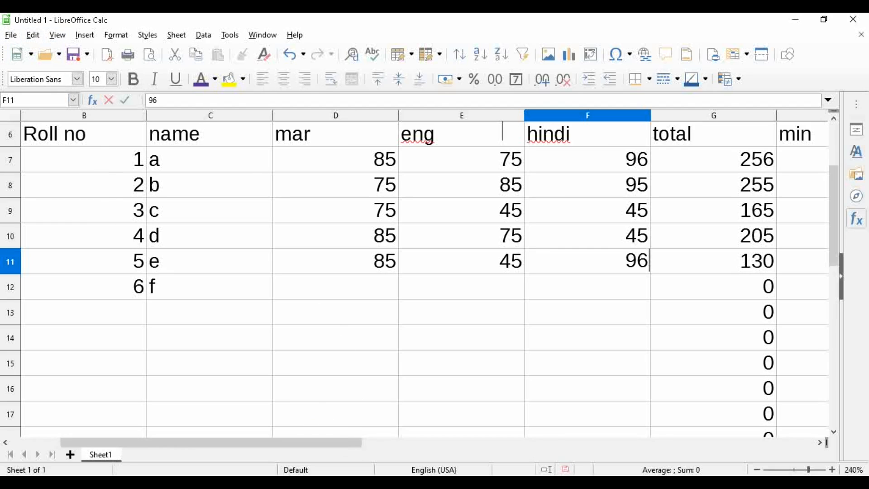
- Magnify the screen with Magnifier and minimize its window, leaving the marks entry for an empty cell below the table
key("super+plus")
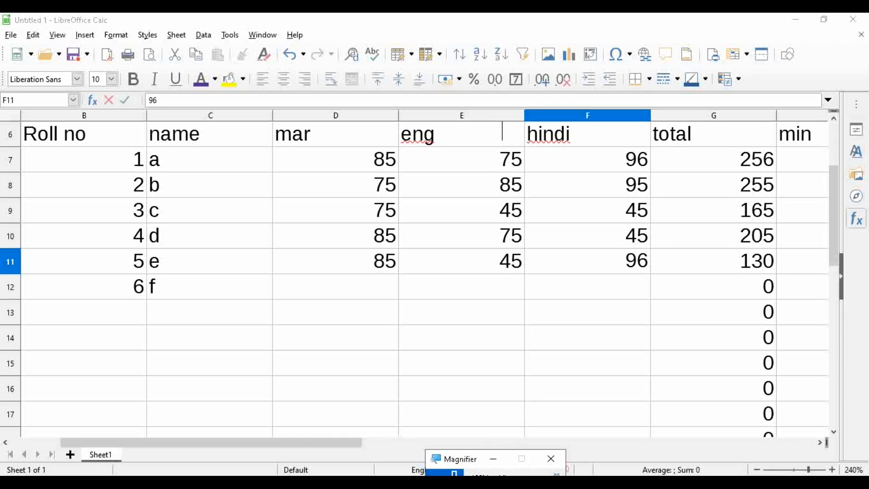
key("super+plus")
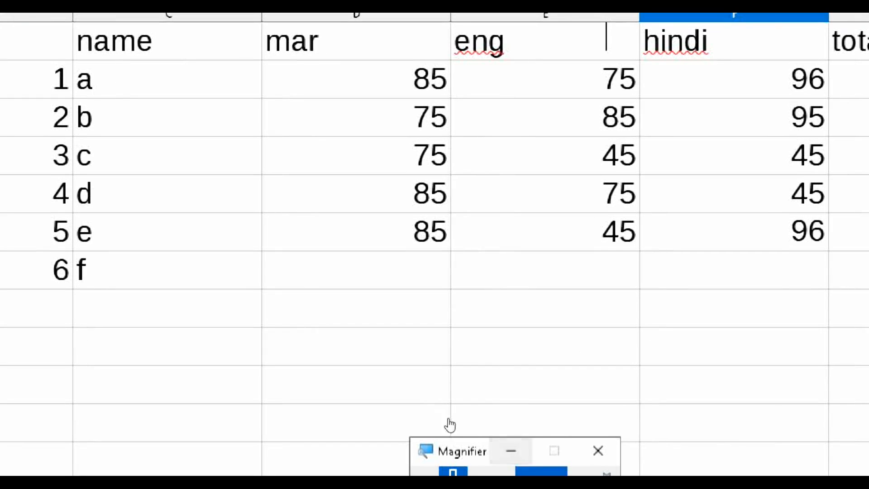
left_click(541, 470)
left_click(484, 384)
left_click(510, 451)
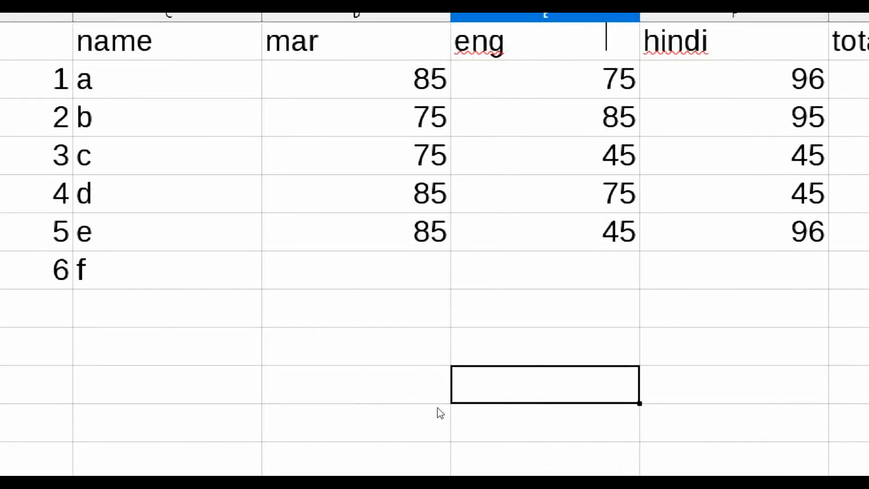
- Cut the header "name" from cell C6 and paste it into cell C13 below the student names
left_click(46, 46)
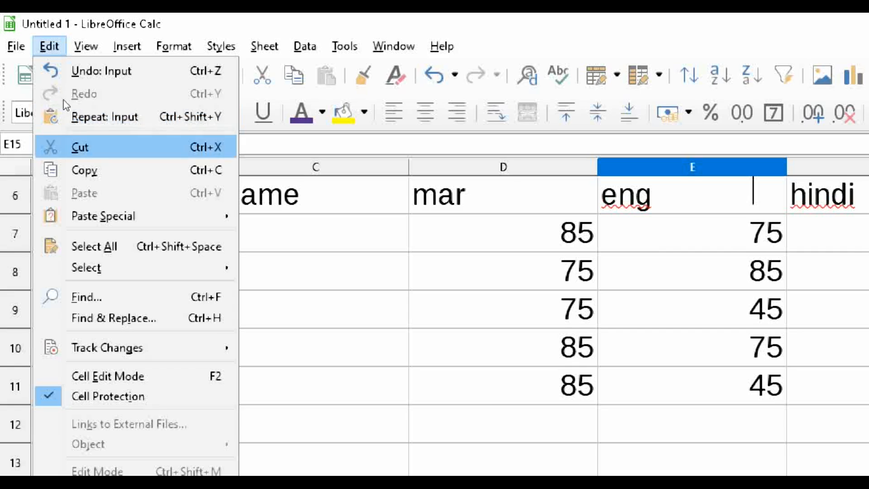
left_click(246, 222)
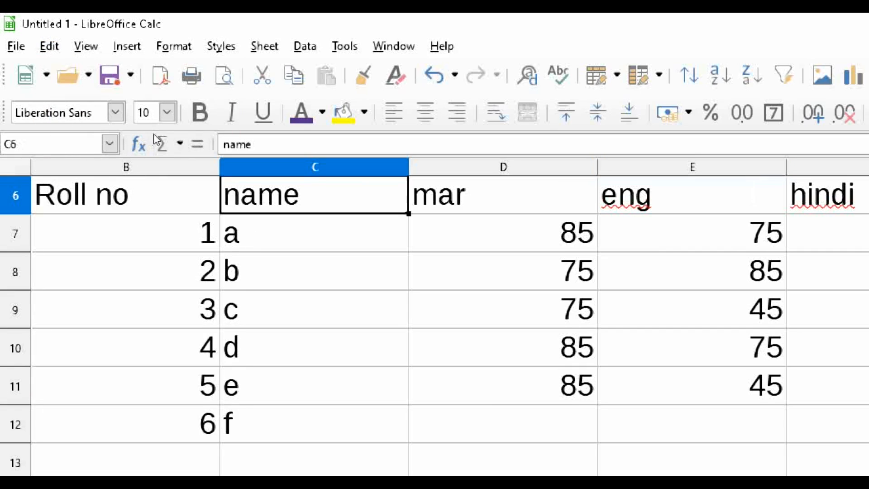
left_click(49, 46)
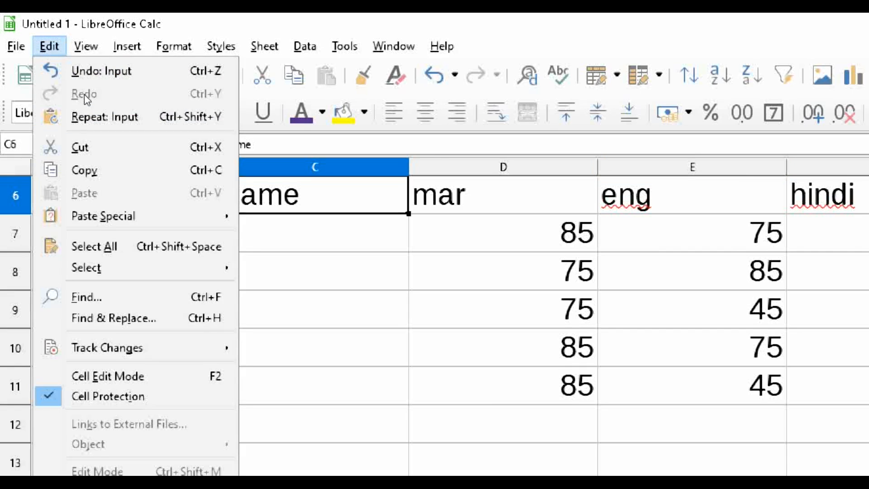
left_click(80, 147)
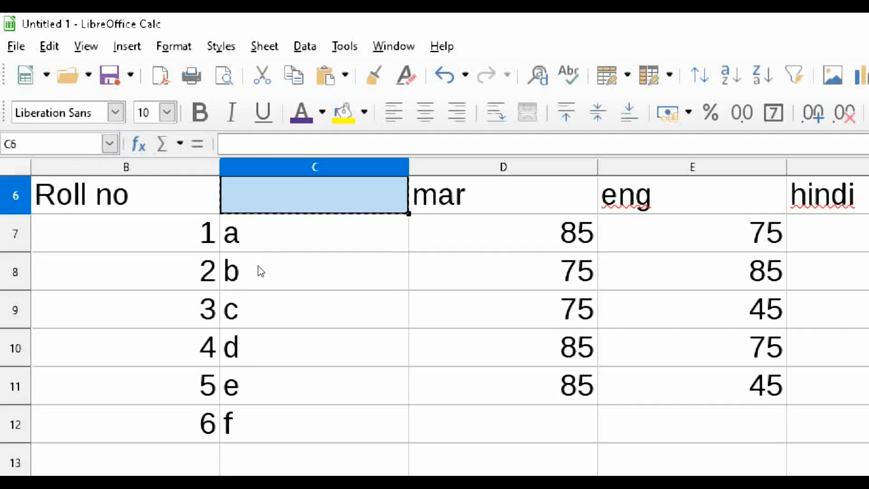
key("Down")
key("Down")
key("Down")
key("Down")
key("Down")
key("Down")
key("Down")
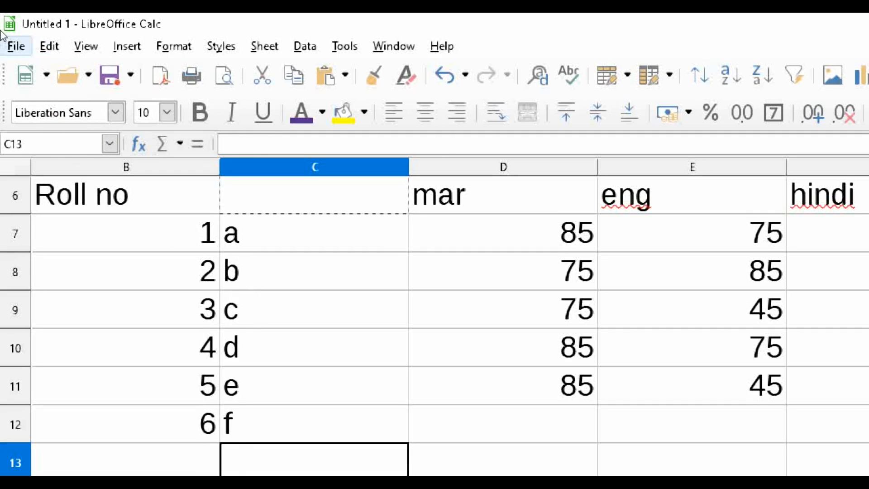
left_click(50, 46)
key("Down")
key("Return")
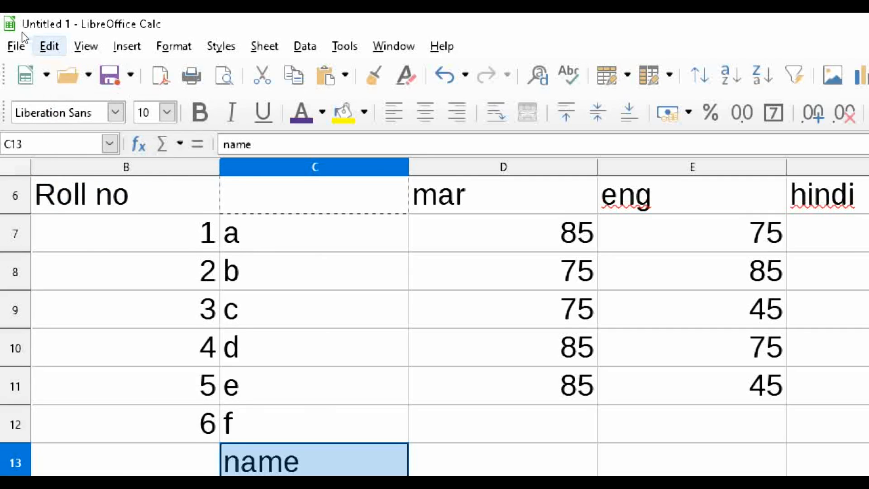
- Copy "name" from cell C13 and paste it back into the header cell C6
left_click(49, 46)
key("Down")
key("Return")
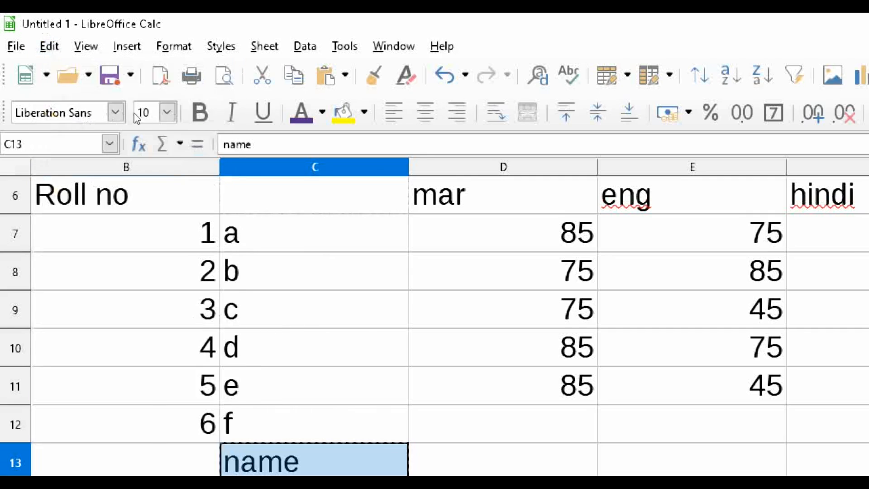
key("Up")
key("Up")
key("Up")
key("Up")
key("Up")
key("Up")
key("Up")
left_click(49, 46)
key("Down")
key("Down")
key("Return")
- Review the editing commands, including the Paste Special options for unformatted text, text, numbers and formula
left_click(45, 44)
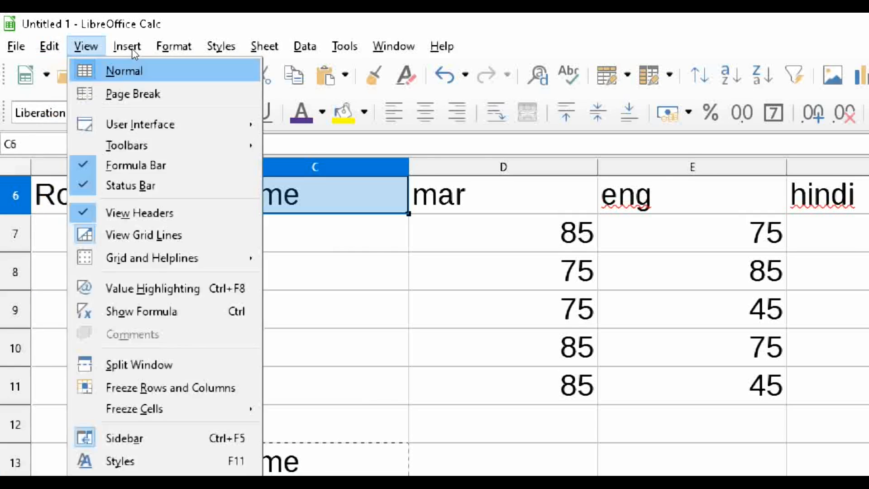
mouse_move(45, 42)
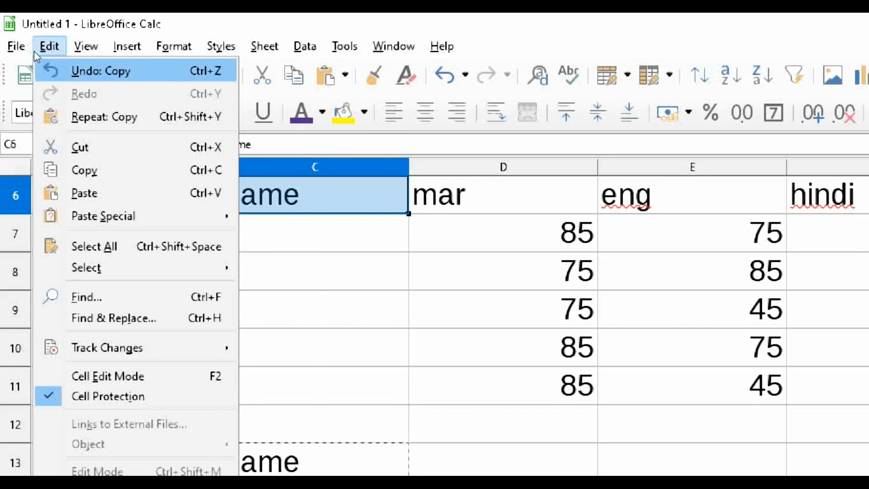
mouse_move(127, 47)
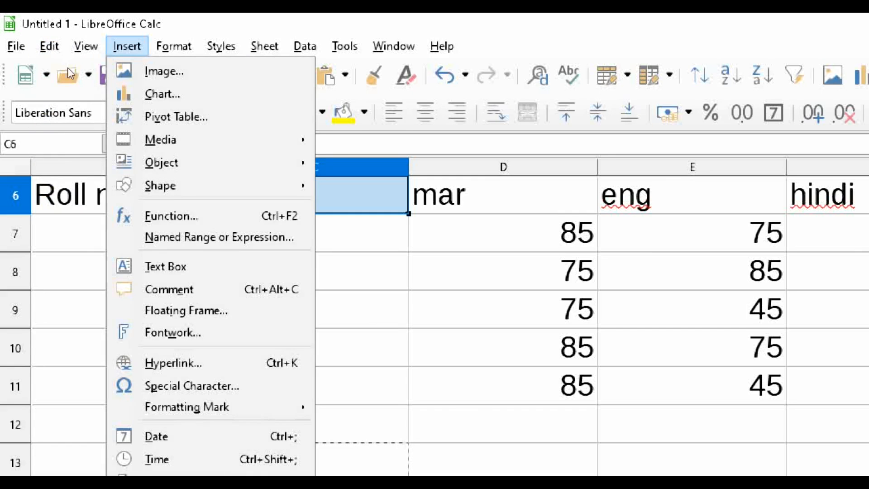
mouse_move(103, 215)
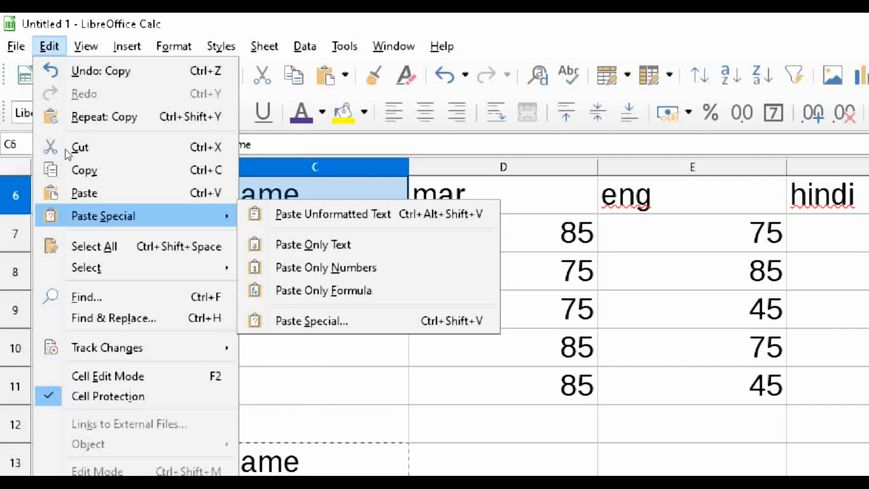
key("Right")
key("Down")
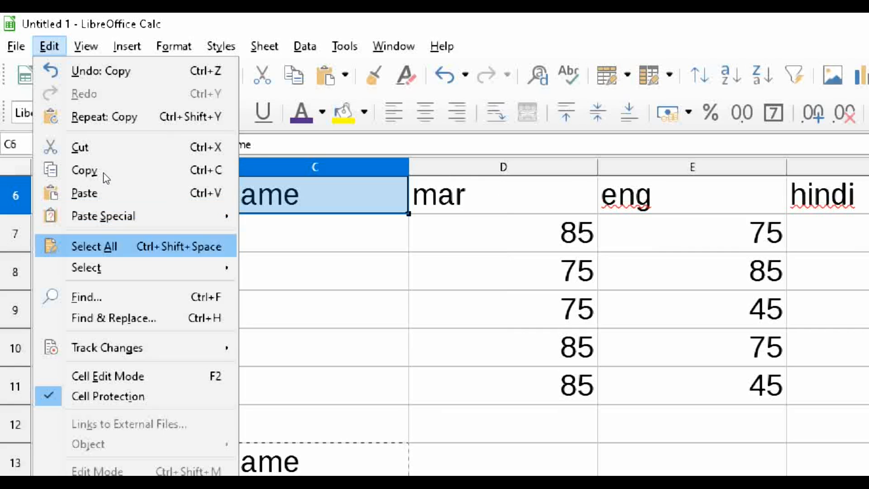
- Examine the Select options for sheets, rows, columns and the data area
key("Down")
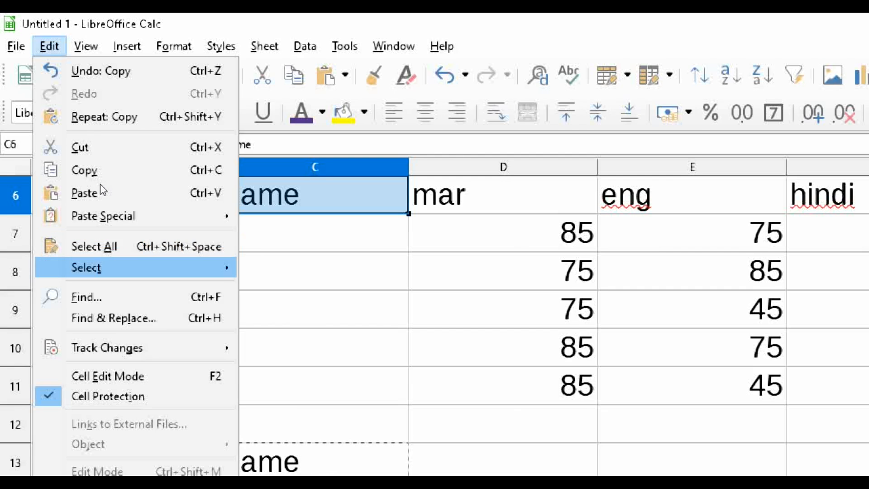
key("Right")
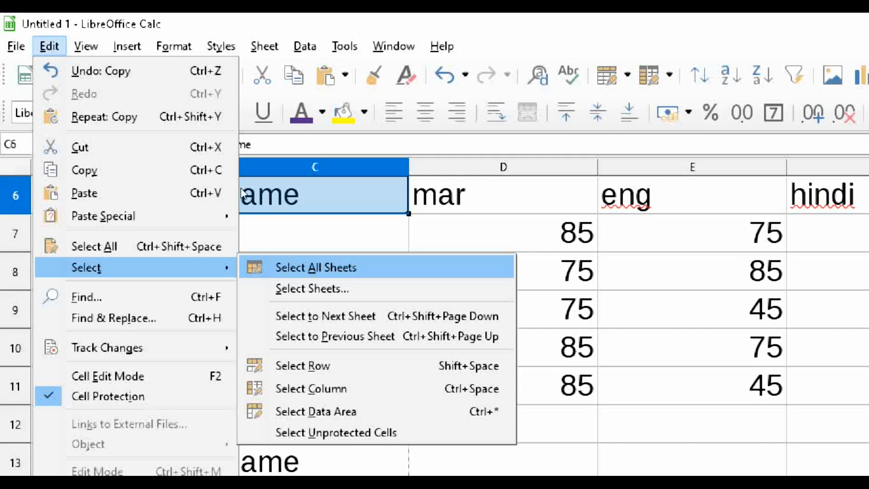
key("Down")
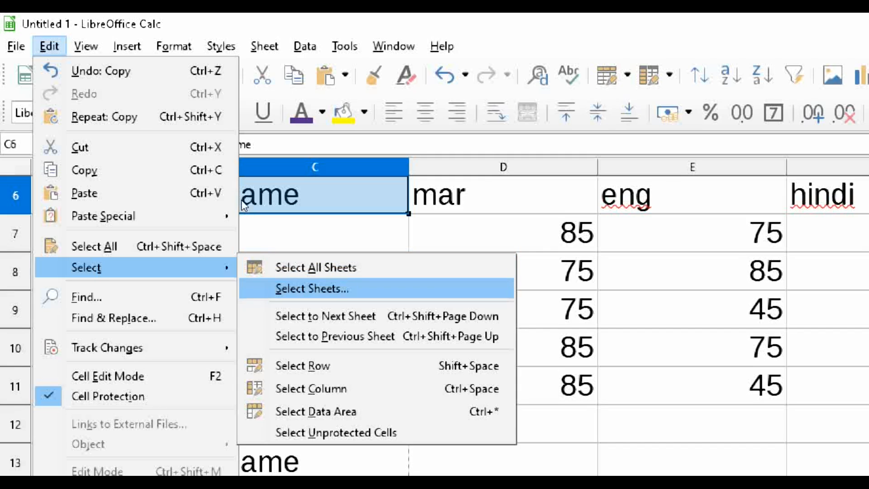
key("Down")
key("Down")
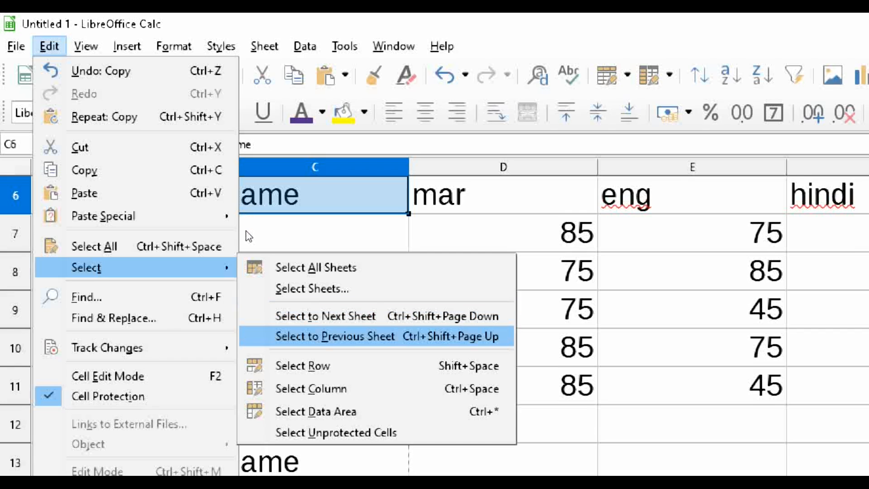
key("Down")
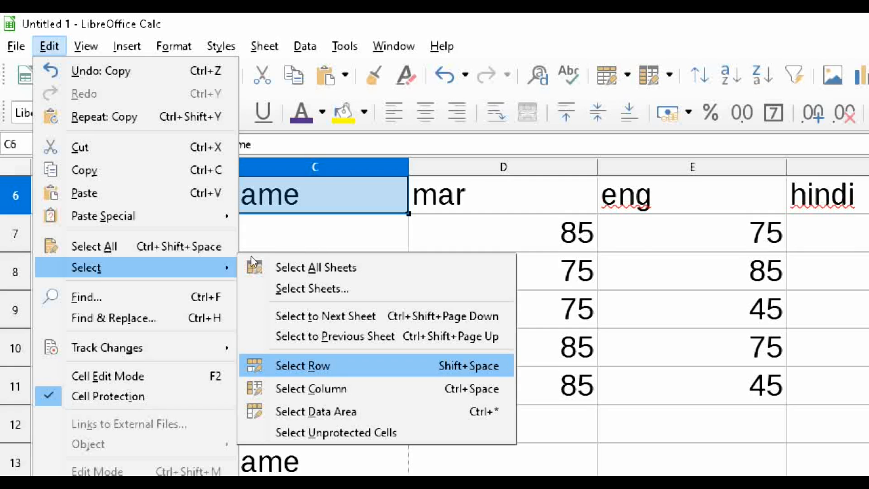
key("Down")
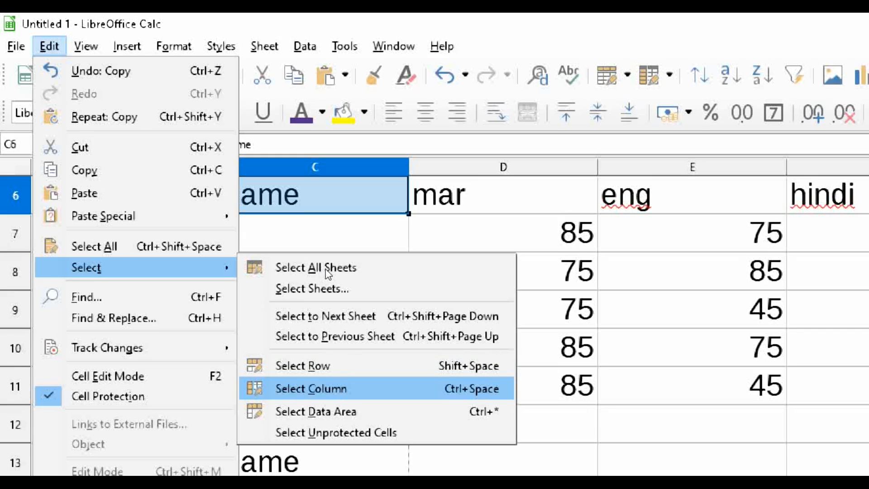
key("Up")
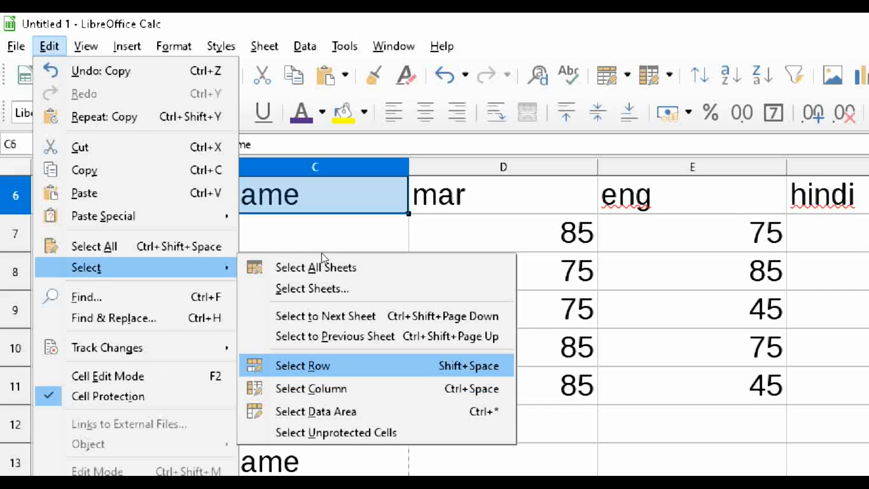
key("Down")
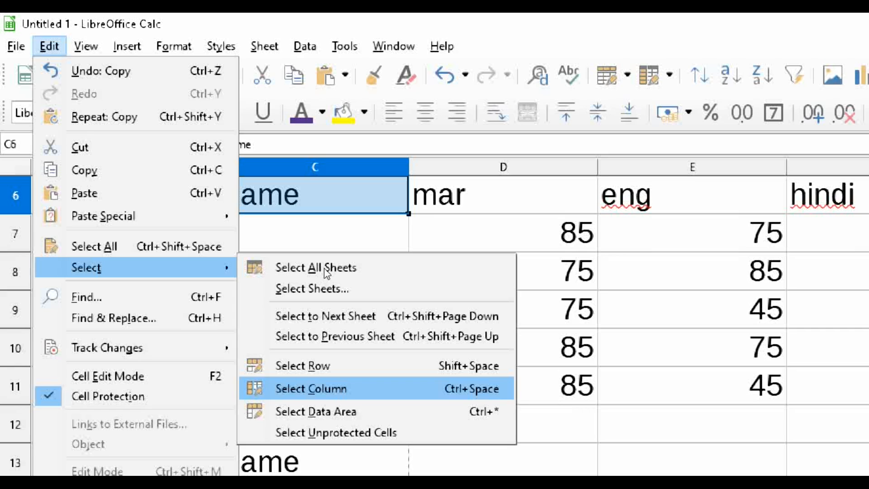
key("Up")
left_click(440, 287)
- Look over the Find & Replace, Track Changes and Cell Edit Mode commands without applying any
left_click(49, 45)
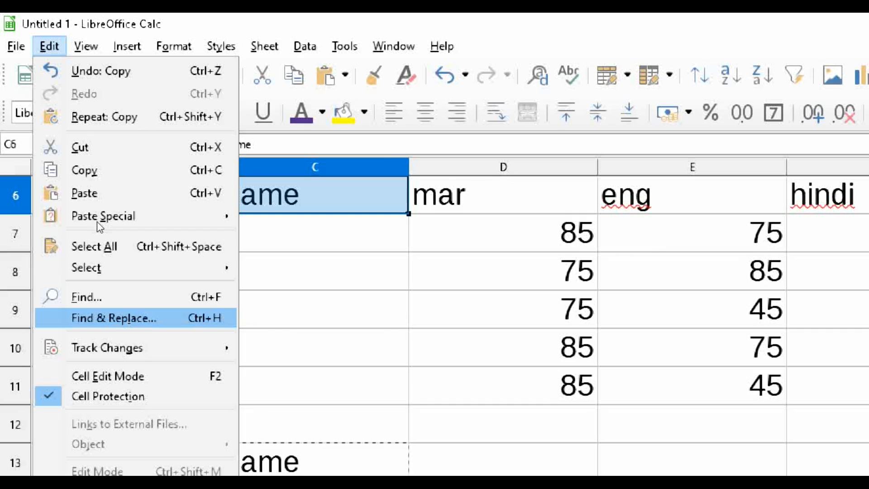
mouse_move(135, 348)
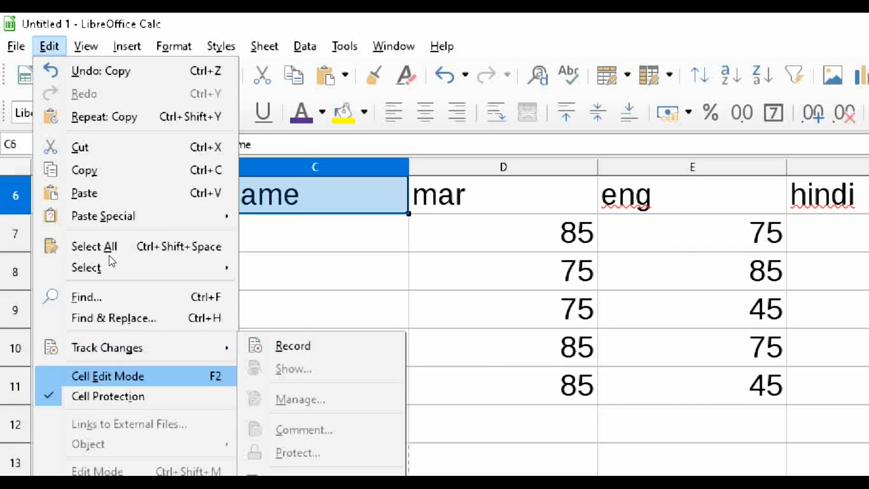
left_click(374, 205)
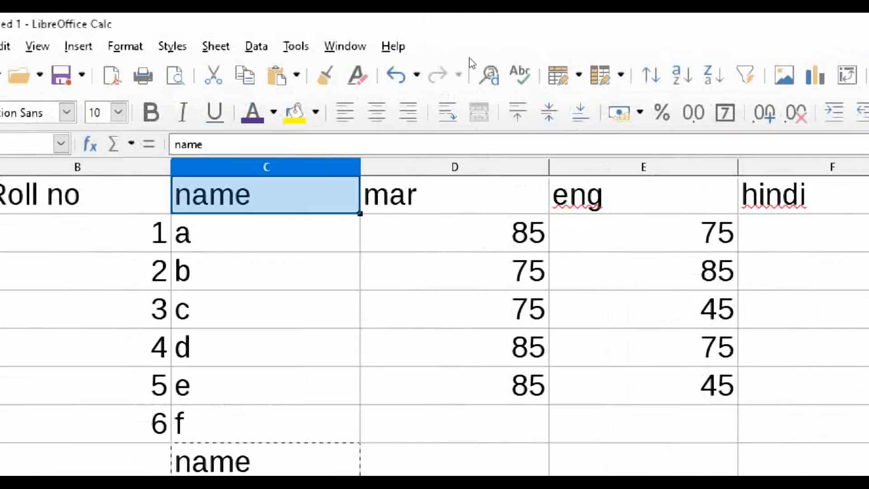
- Open the first student's total in cell G7 in Cell Edit Mode to view its formula, and leave the cell
left_click(635, 233)
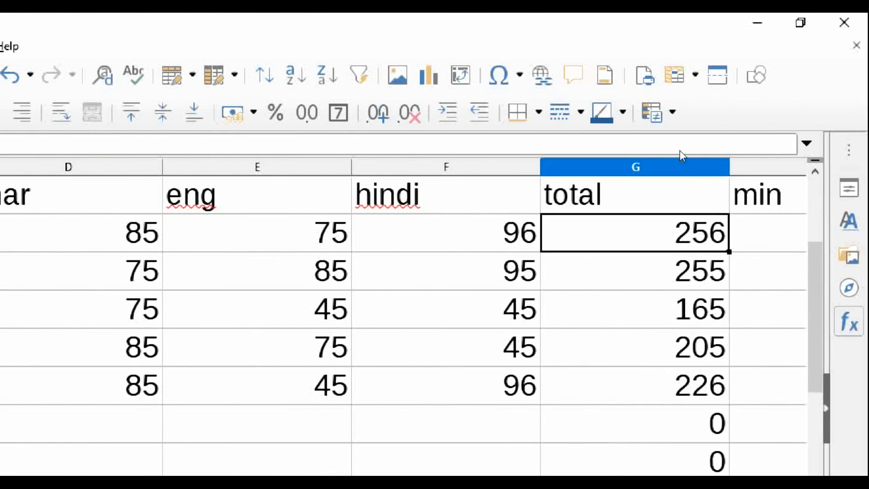
left_click(49, 45)
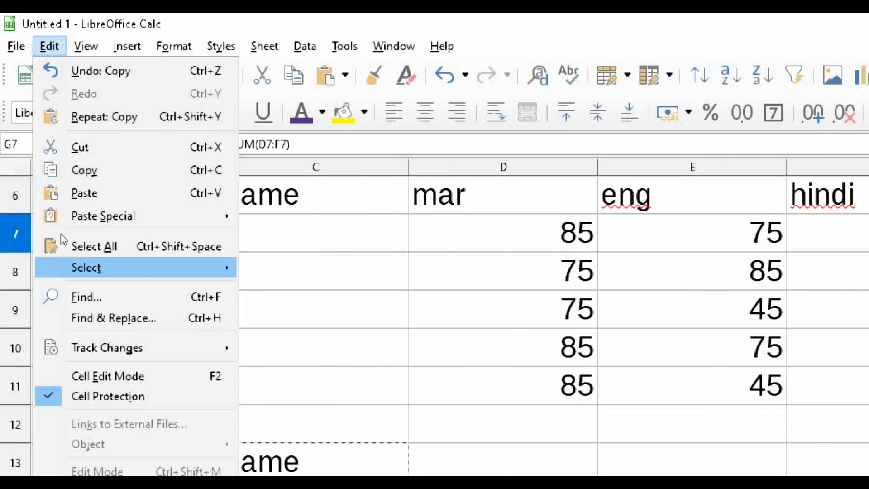
left_click(116, 376)
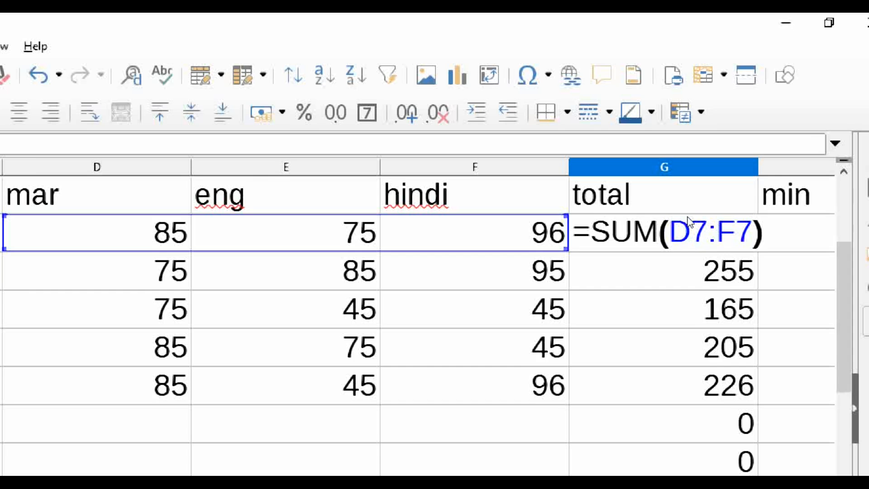
key("Return")
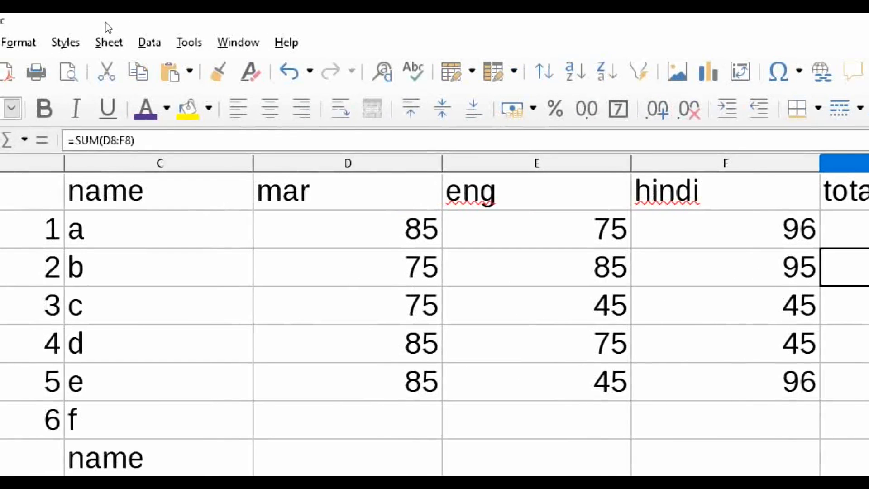
left_click(40, 39)
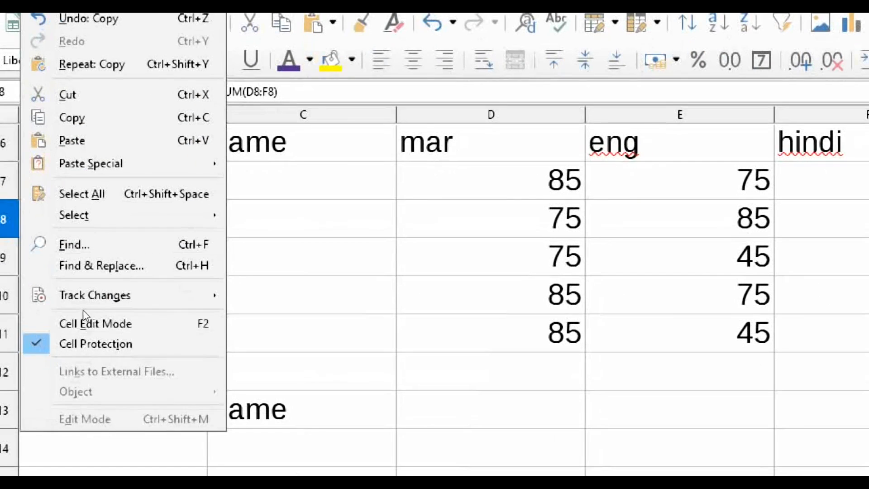
left_click(299, 325)
left_click(288, 279)
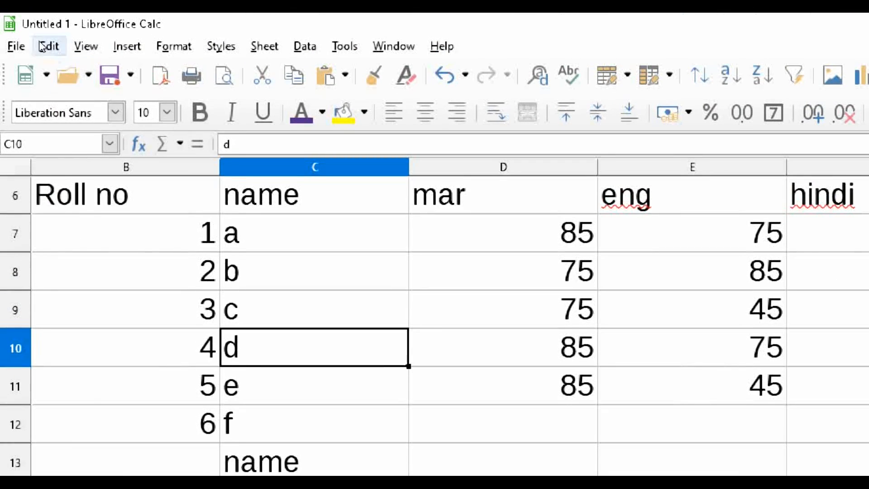
left_click(42, 50)
key("Right")
key("Left")
key("Right")
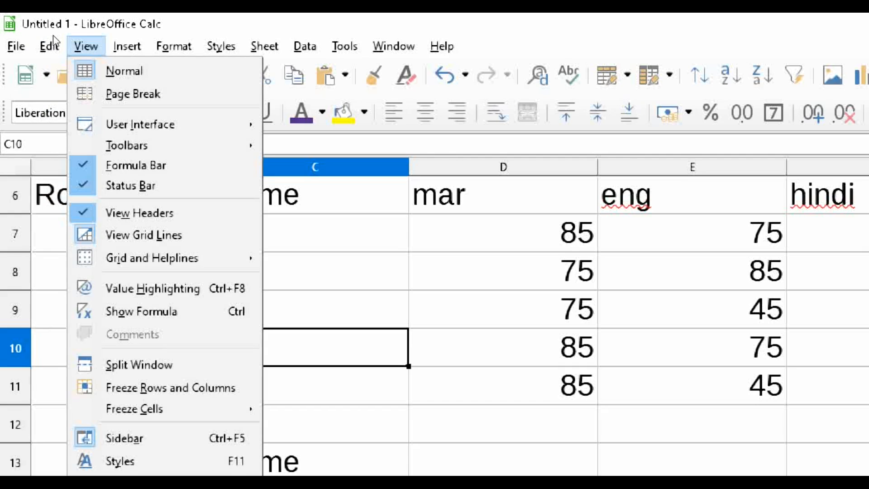
key("Left")
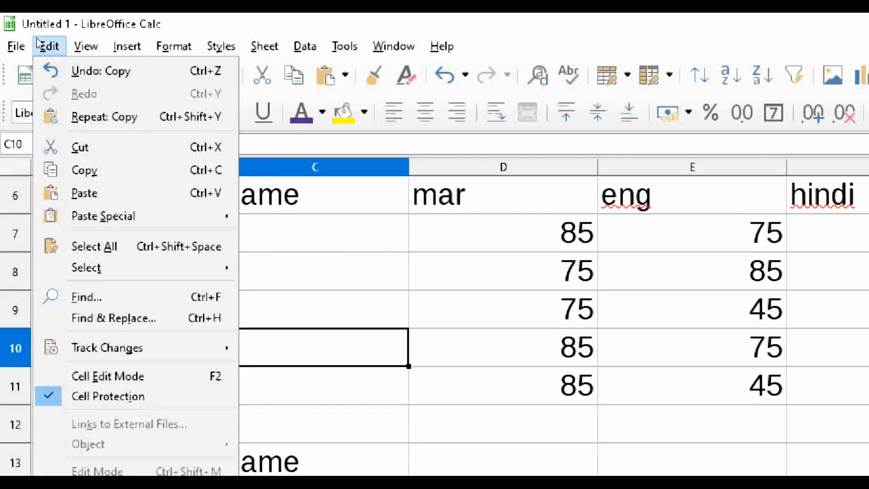